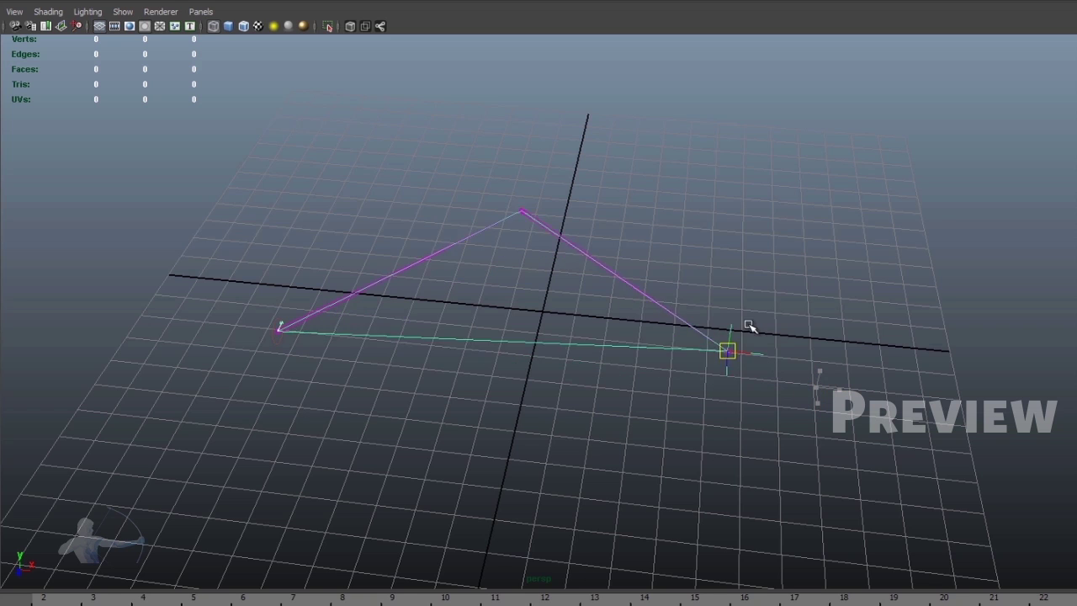
- Pose the IK joint chain by moving its end IK handle and rotating its middle and root joints
middle_click_drag(749, 326, 757, 390)
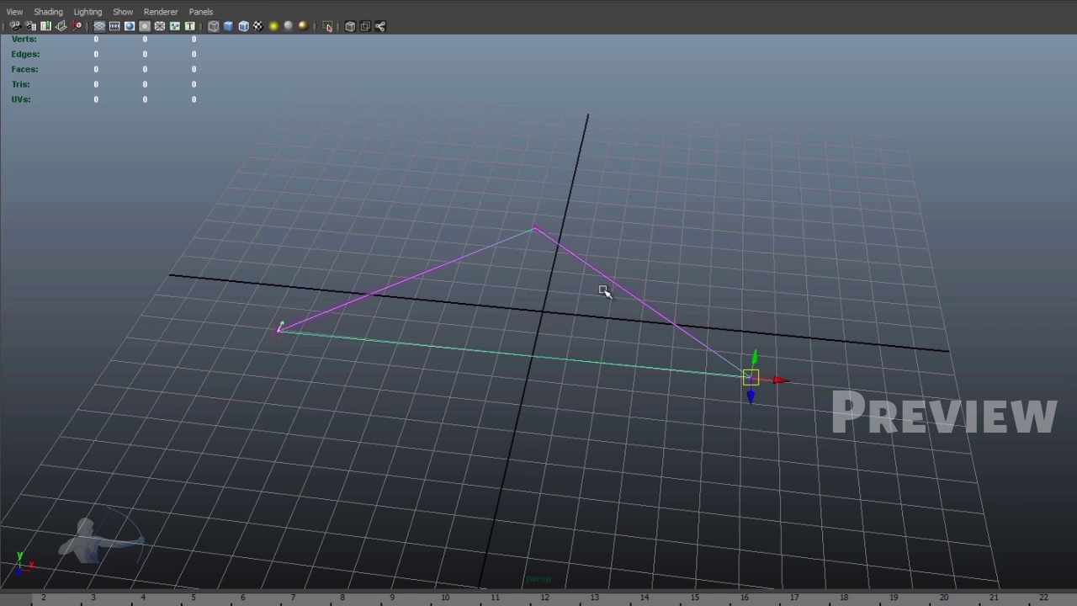
mouse_move(742, 377)
middle_mouse_down()
mouse_move(847, 401)
mouse_move(668, 364)
mouse_move(720, 379)
mouse_move(726, 341)
mouse_move(733, 361)
mouse_move(746, 351)
mouse_move(735, 382)
mouse_move(889, 440)
mouse_move(761, 377)
middle_mouse_up()
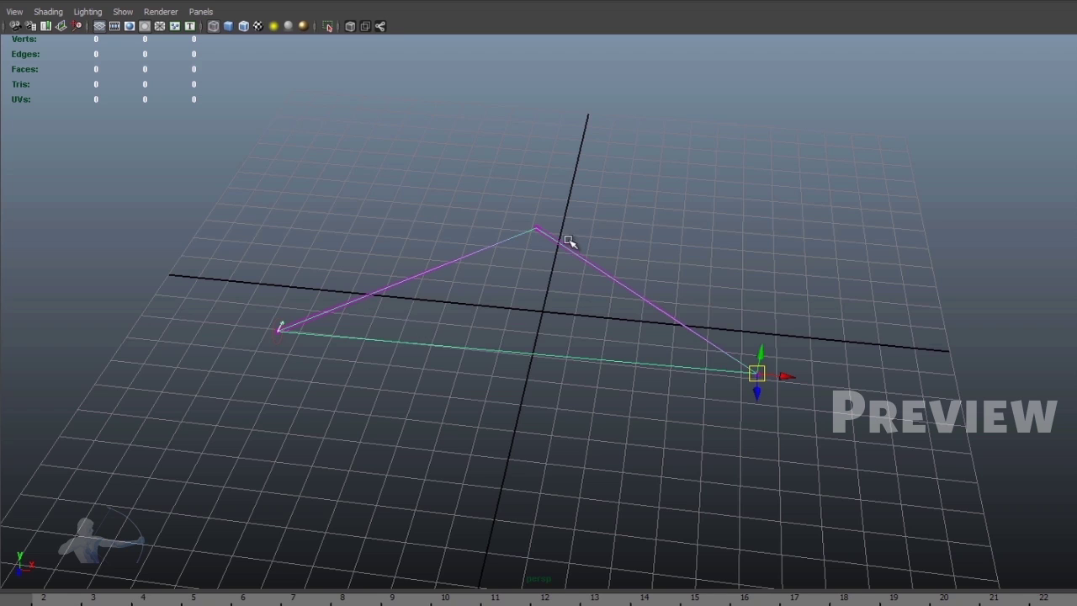
left_click(536, 229)
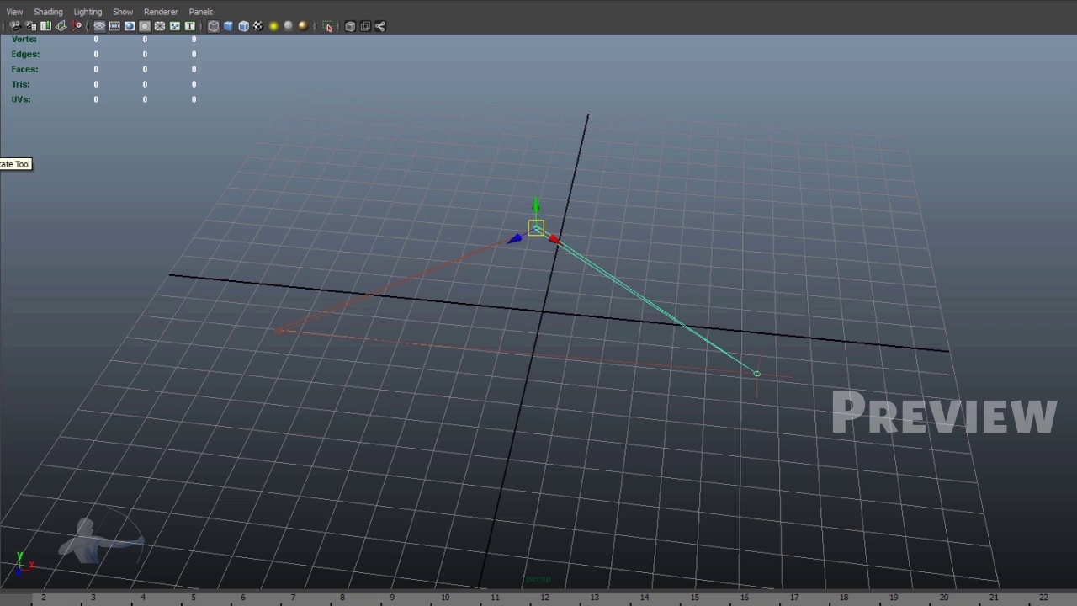
key("e")
mouse_move(541, 248)
left_mouse_down()
mouse_move(550, 245)
mouse_move(540, 239)
left_mouse_up()
left_click(276, 327)
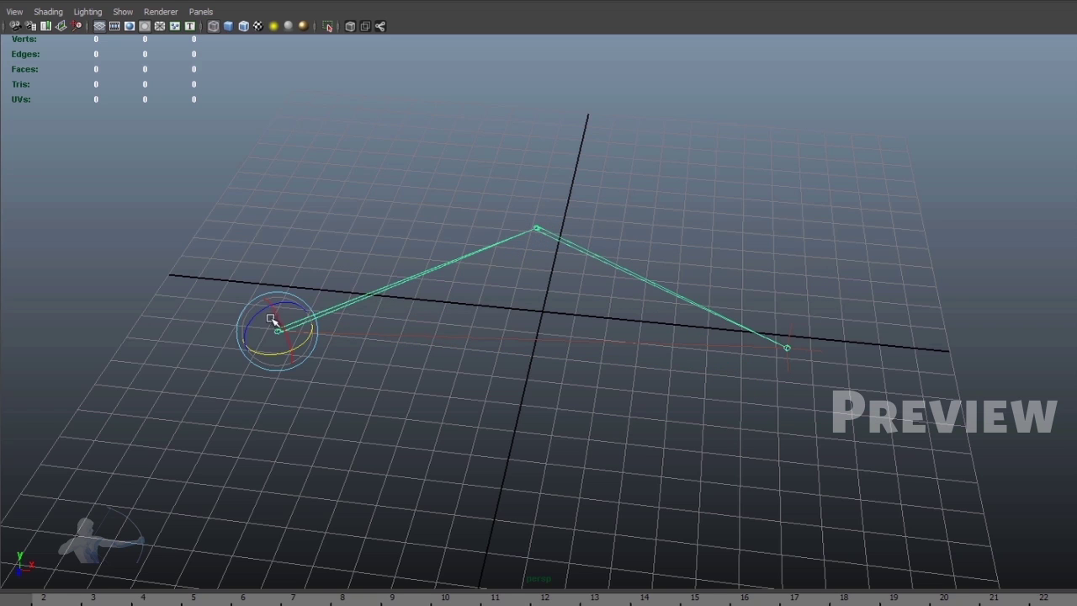
left_click_drag(267, 312, 270, 313)
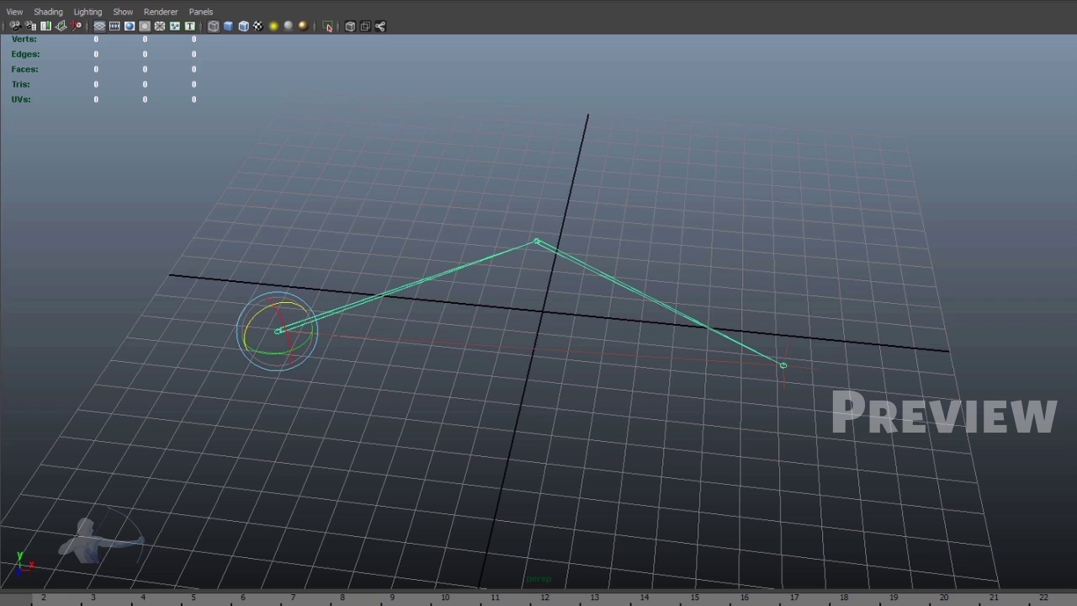
- Create a circle control curve and place it just behind the chain's middle joint, adjusting its depth in the top view
left_click(226, 3)
left_click_drag(535, 219, 541, 231)
key("w")
key("space")
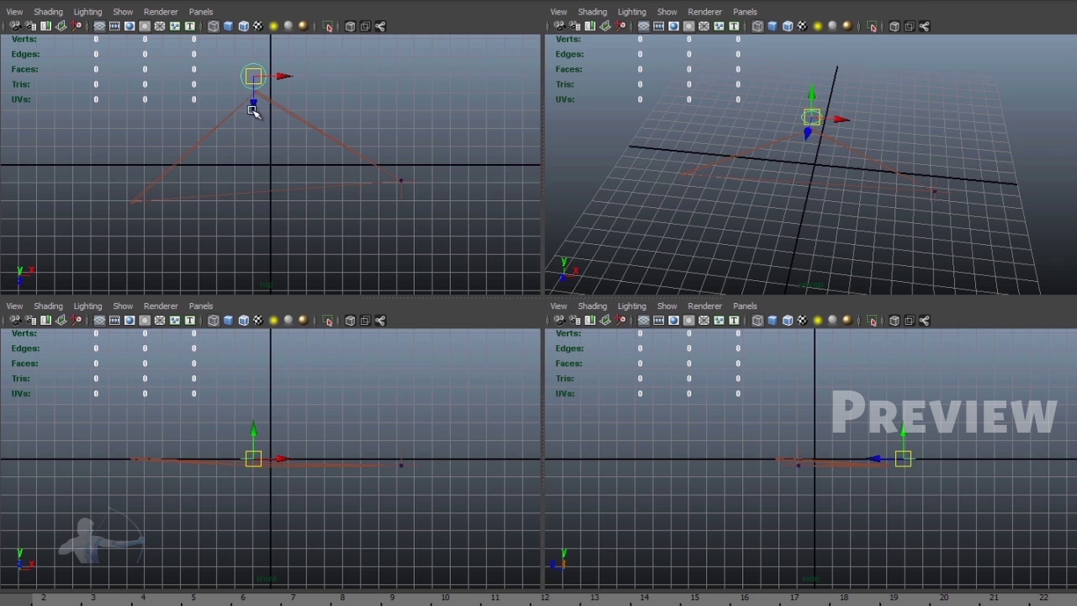
mouse_move(254, 102)
left_mouse_down()
mouse_move(259, 75)
mouse_move(257, 114)
left_mouse_up()
key("space")
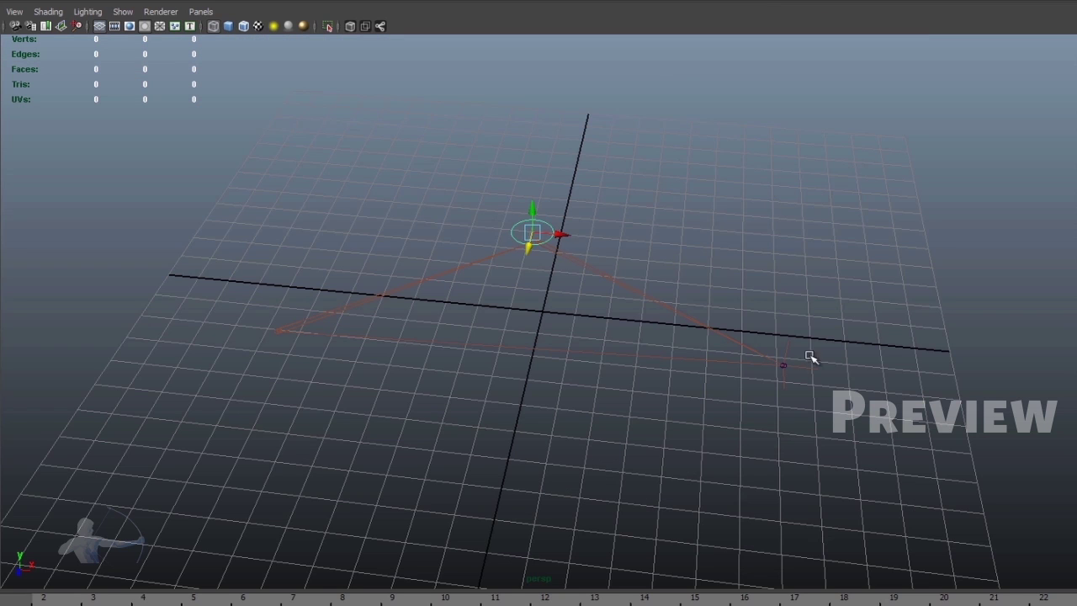
- Apply a Pole Vector constraint from the circle control to the chain's IK handle
left_click(783, 365)
left_click(545, 2)
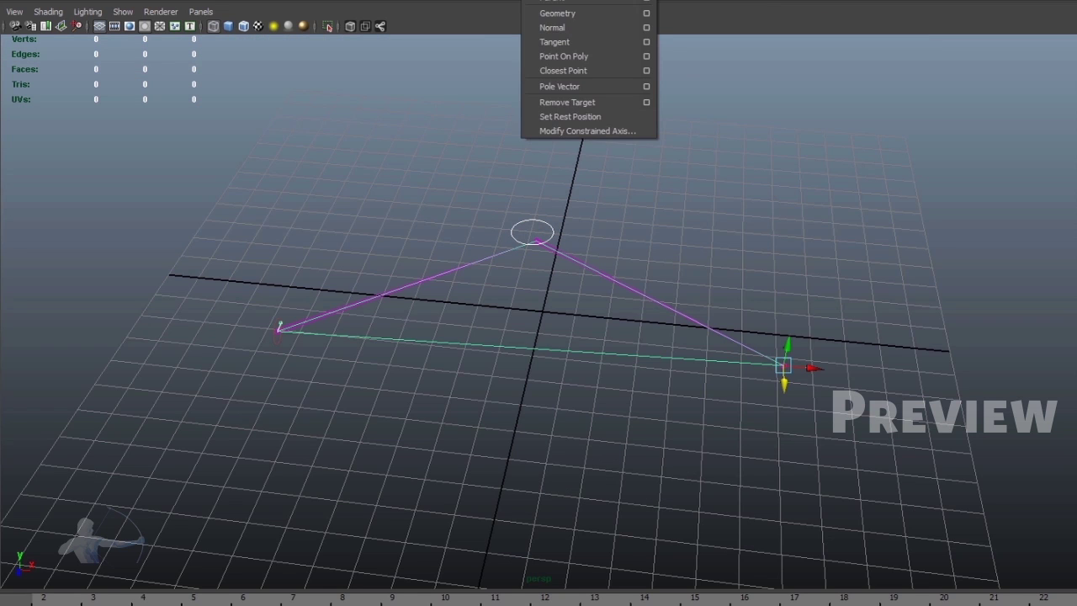
left_click(566, 87)
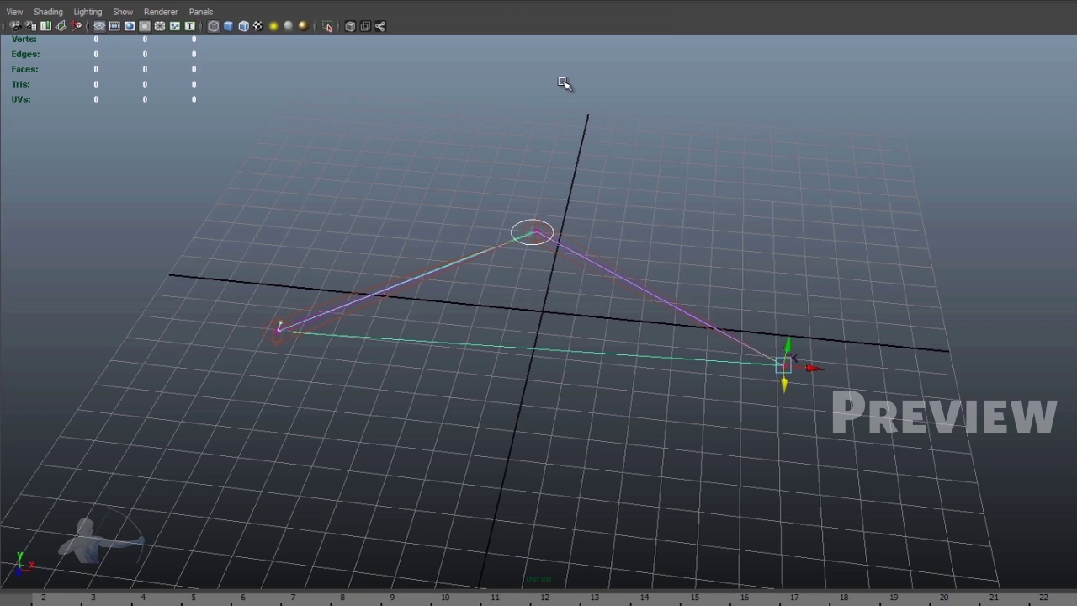
- Move the pole vector circle to swing the chain's middle joint, and select the middle and root joints with the Rotate tool
left_click(510, 228)
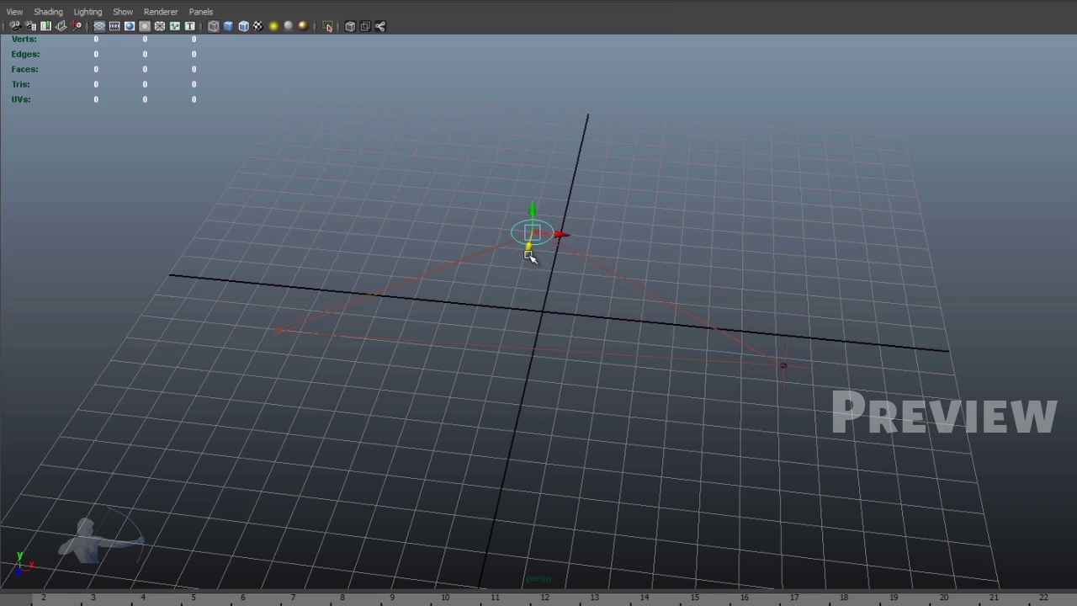
left_click_drag(533, 233, 538, 183)
left_click_drag(664, 281, 525, 246, "alt")
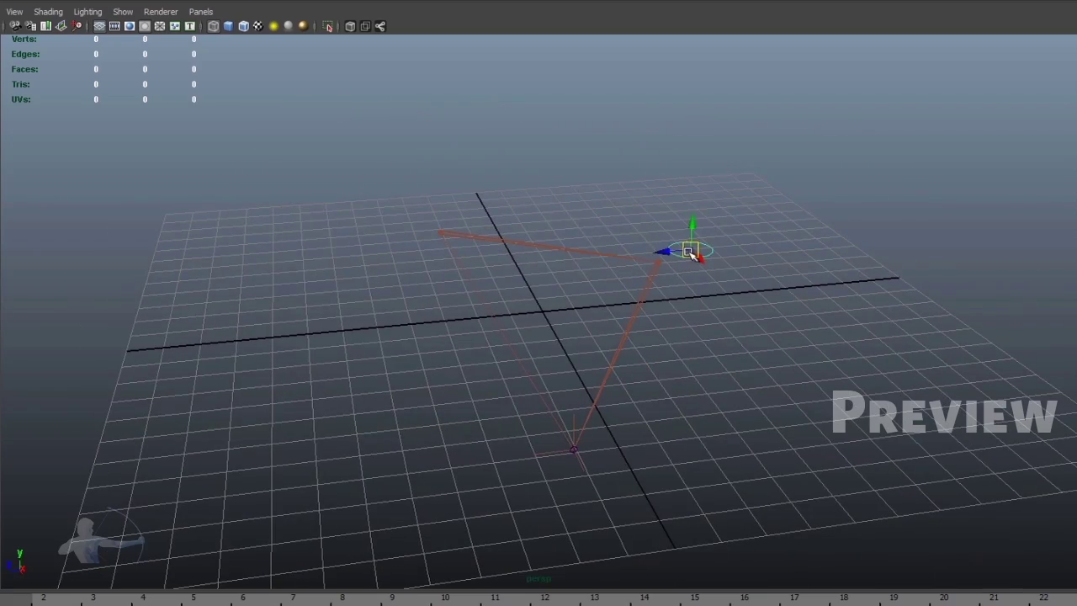
mouse_move(692, 250)
left_mouse_down()
mouse_move(685, 205)
mouse_move(690, 252)
mouse_move(697, 243)
left_mouse_up()
left_click_drag(441, 331, 628, 325, "alt")
left_click_drag(615, 252, 582, 284)
key("e")
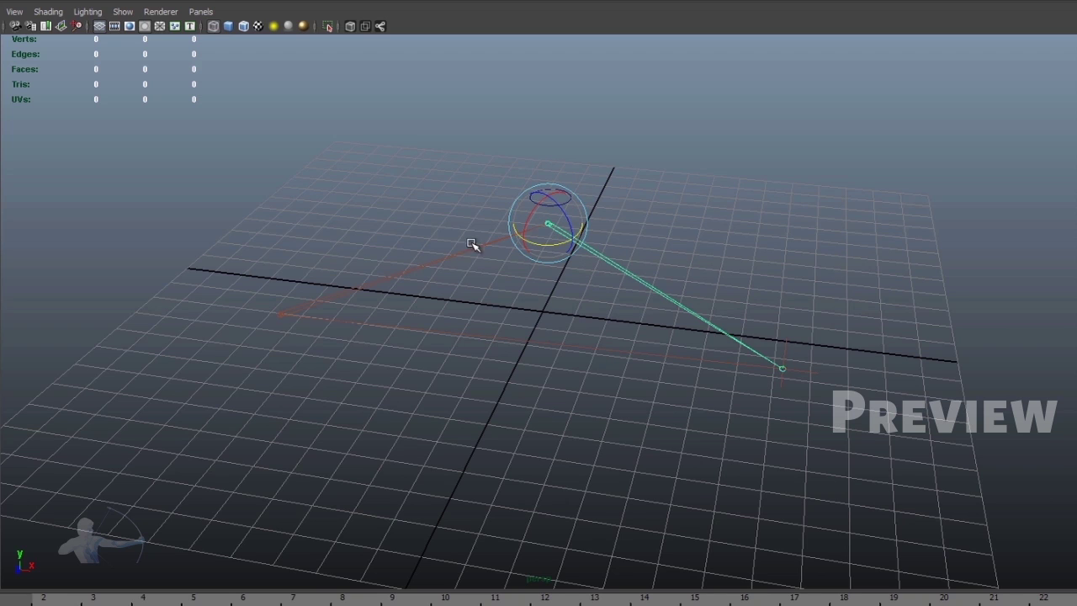
left_click_drag(453, 243, 477, 287)
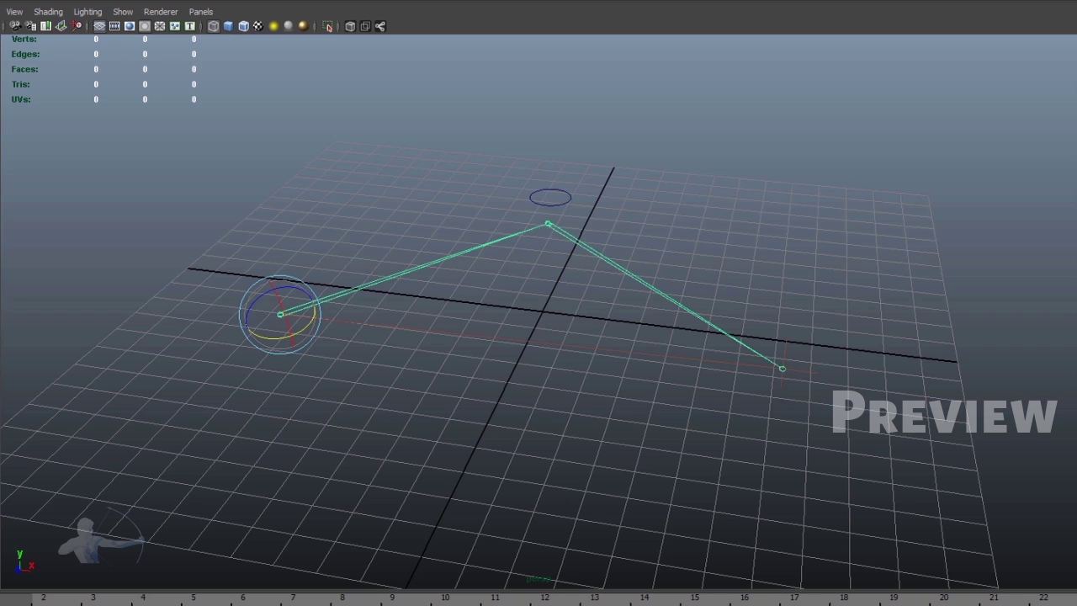
- Draw a second, bent three-joint chain in the top view, beside the existing IK chain on the negative X side
left_click_drag(592, 424, 336, 389, "alt")
middle_click_drag(337, 390, 577, 407, "alt")
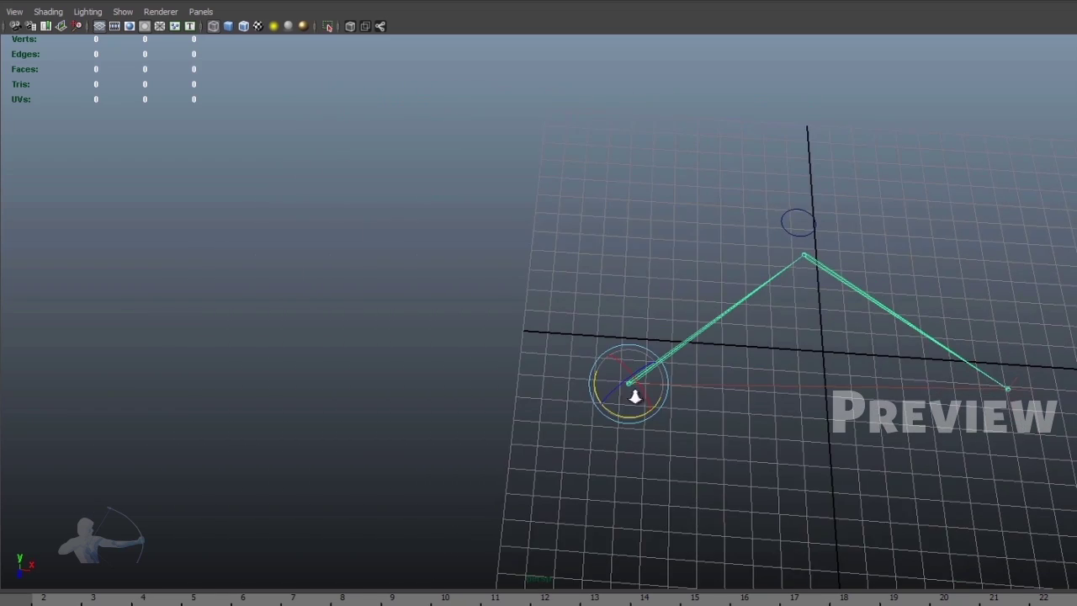
right_click_drag(637, 396, 586, 380, "alt")
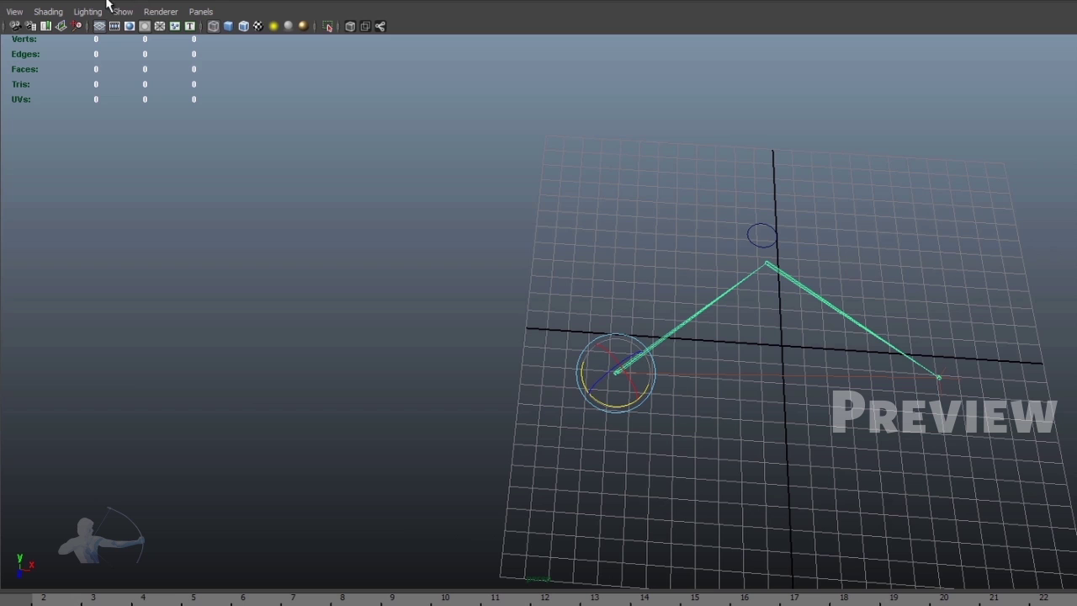
key("space")
right_click_drag(260, 285, 175, 131, "alt")
middle_click_drag(176, 132, 257, 135, "alt")
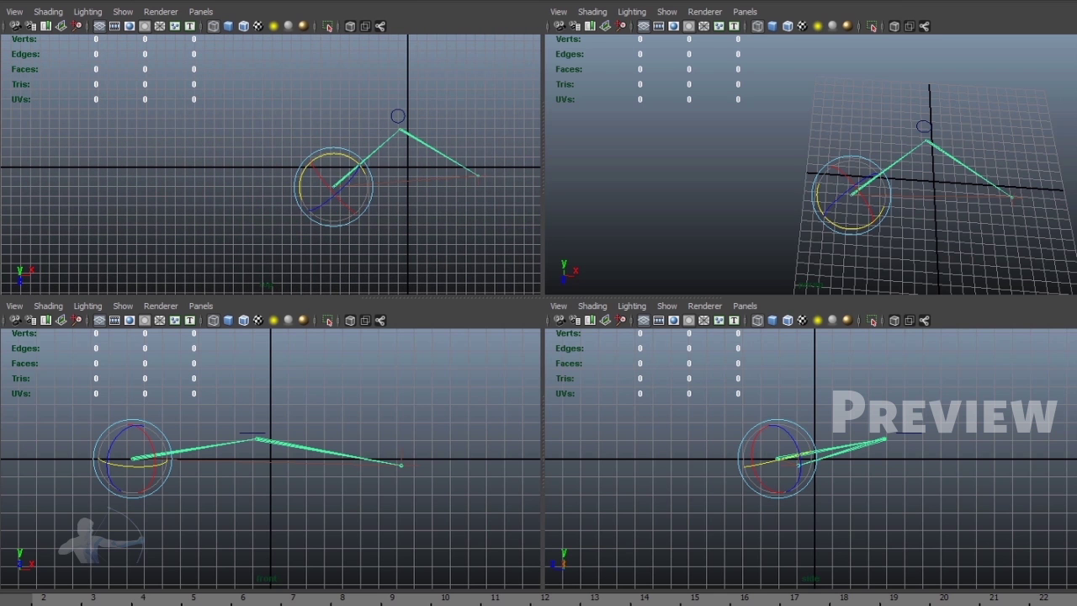
left_click(471, 0)
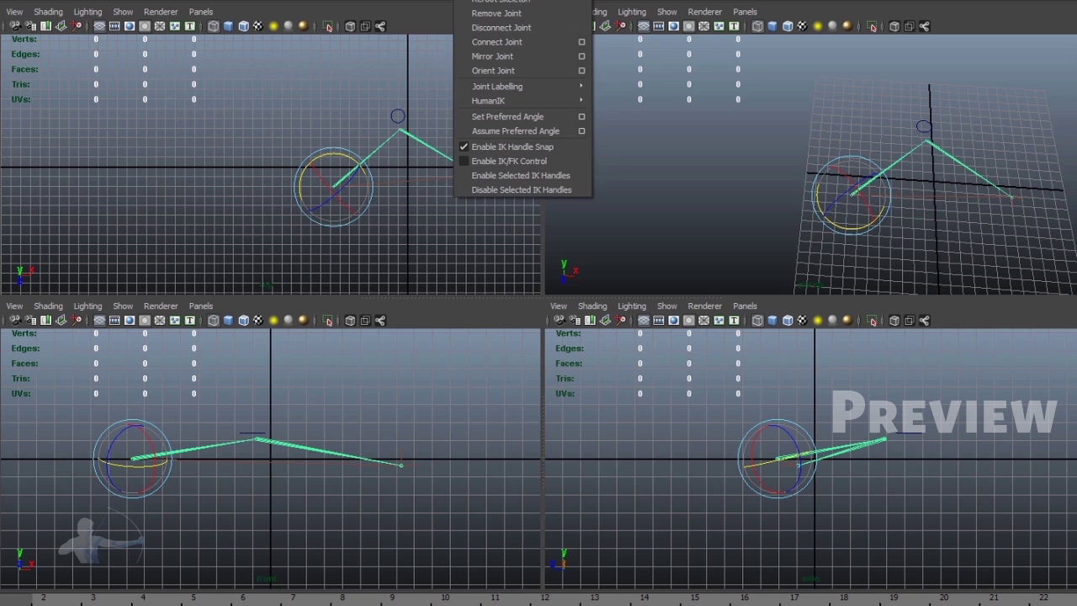
left_click(496, 0)
left_click(101, 195)
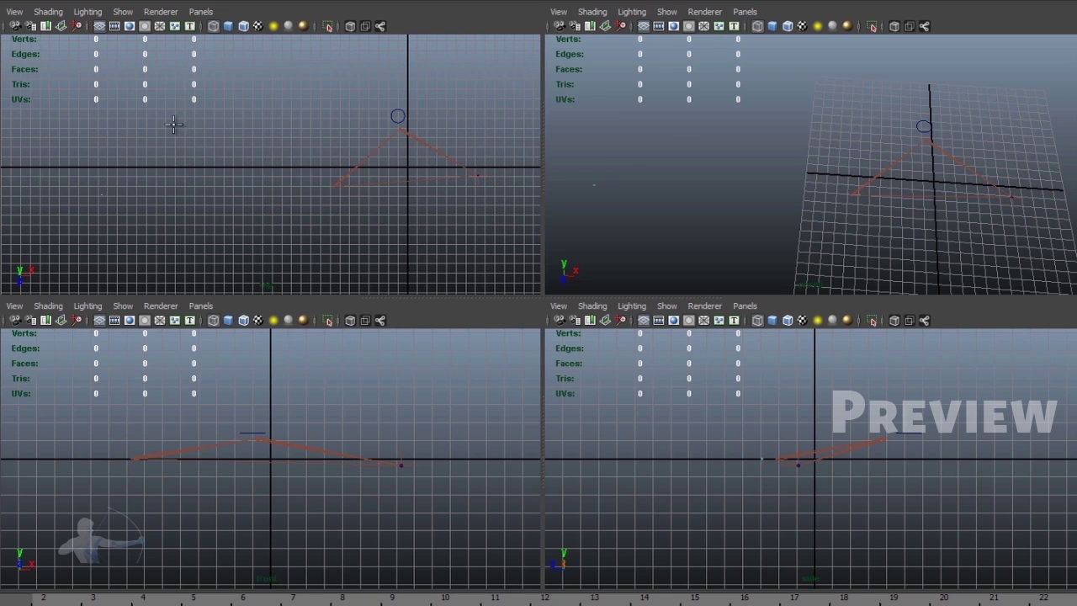
left_click(176, 133)
left_click(243, 198)
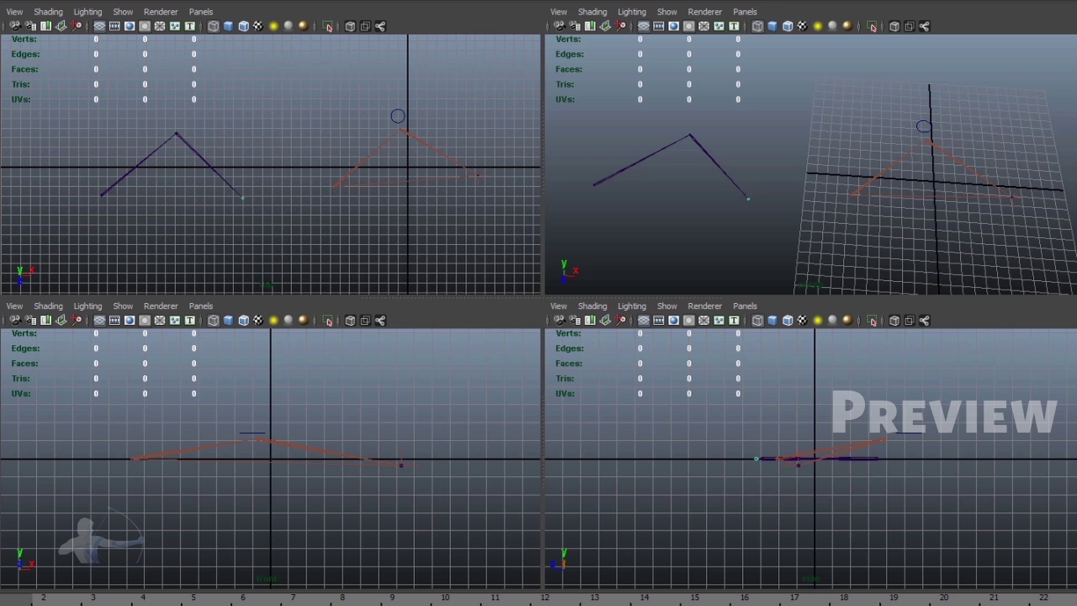
key("Return")
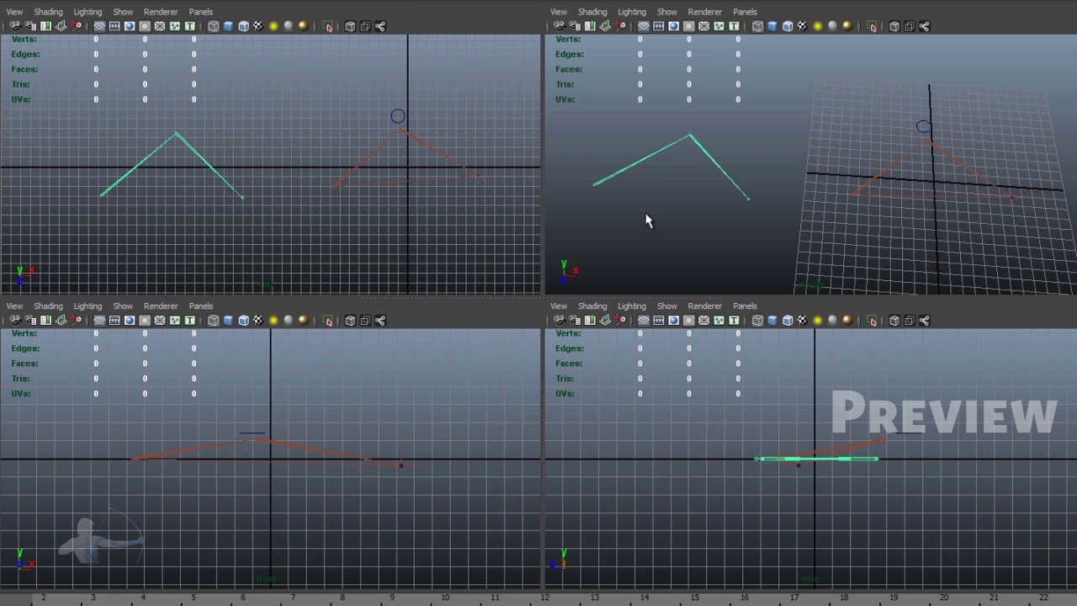
- Rotate the middle joint and the root joint of the FK chain in the perspective view
key("space")
left_click_drag(363, 315, 170, 358, "alt")
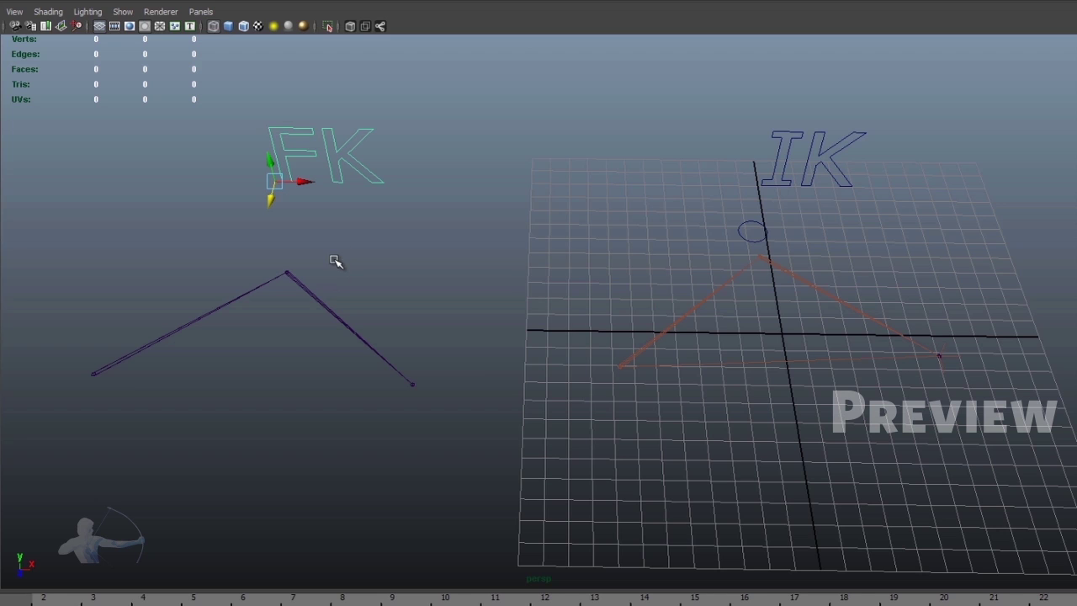
left_click_drag(333, 257, 299, 348)
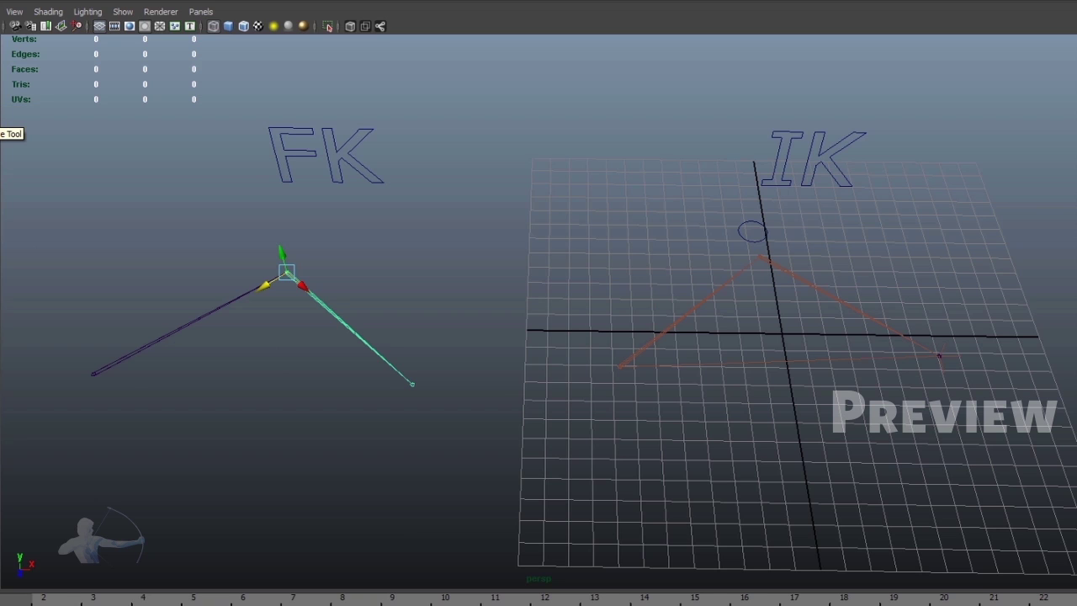
key("e")
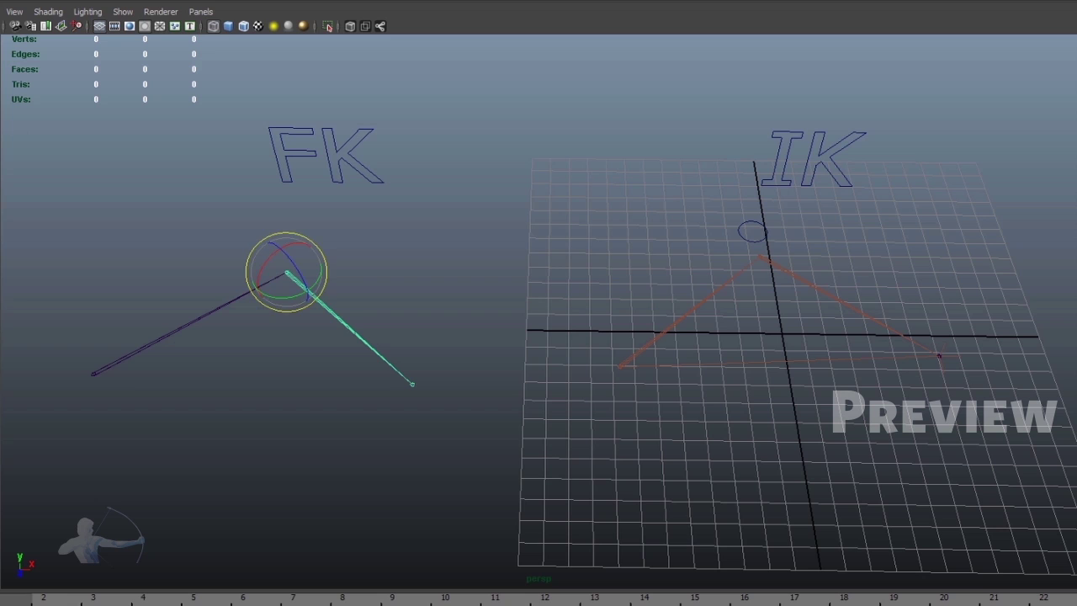
left_click_drag(284, 295, 278, 295)
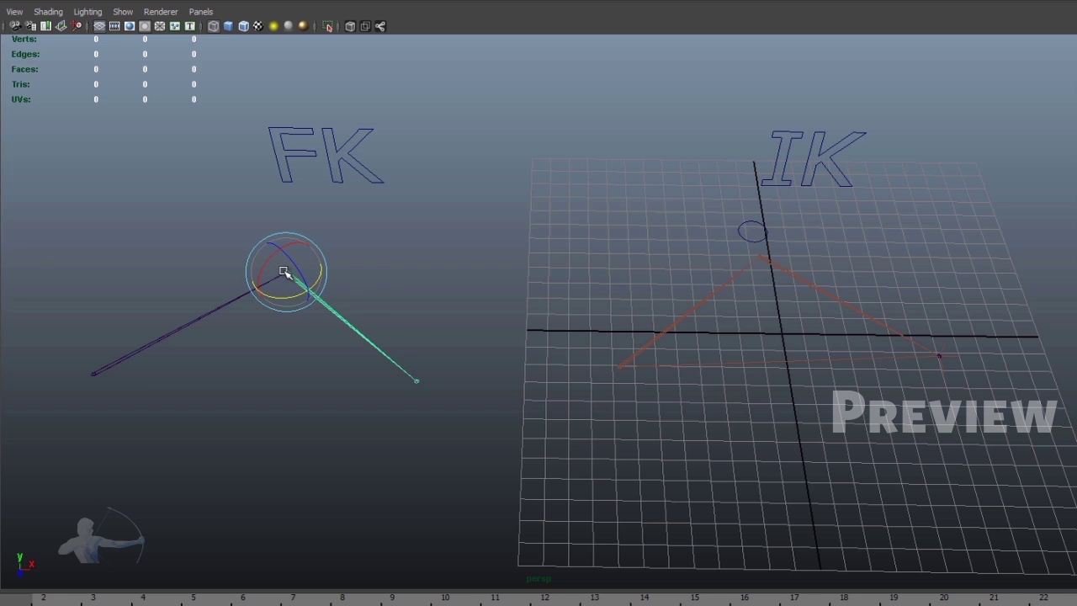
left_click(424, 404)
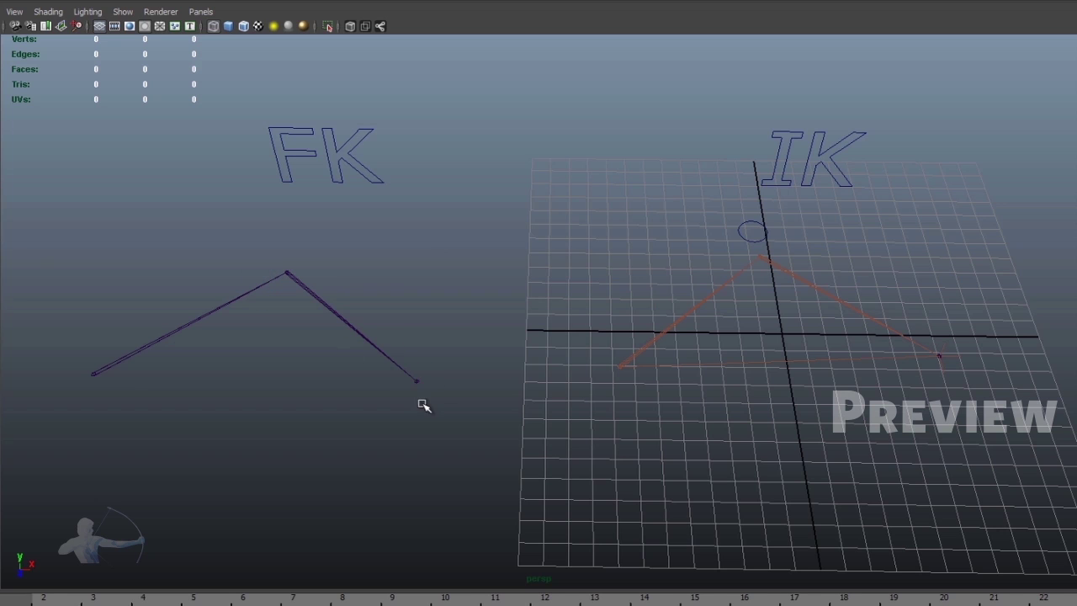
left_click(93, 392)
left_click_drag(87, 399, 91, 398)
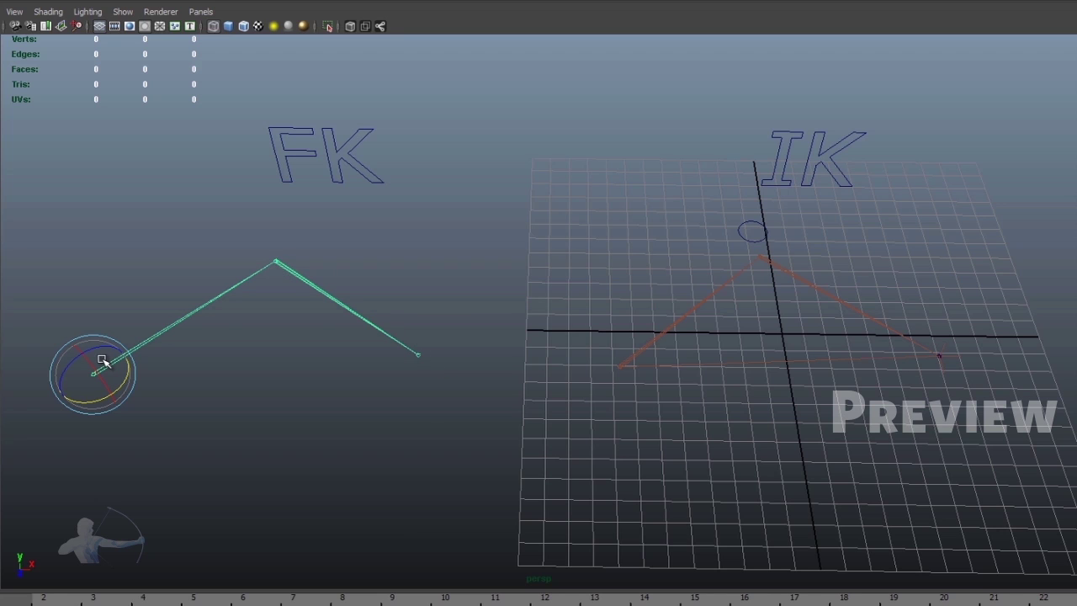
- Move the IK handle at the end of the IK chain slightly outward, away from the root joint
left_click(956, 347)
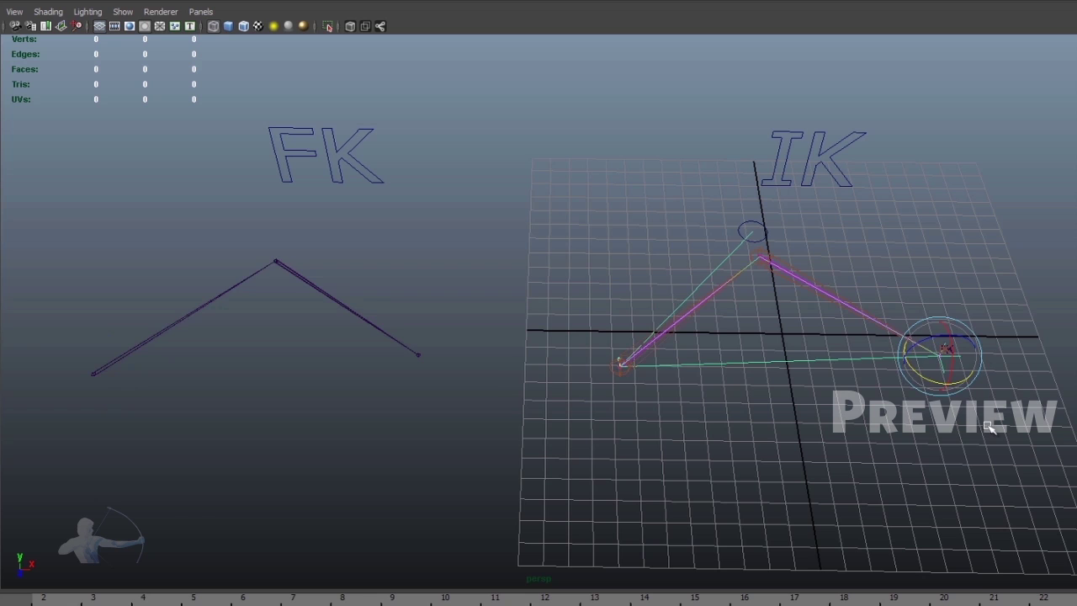
key("w")
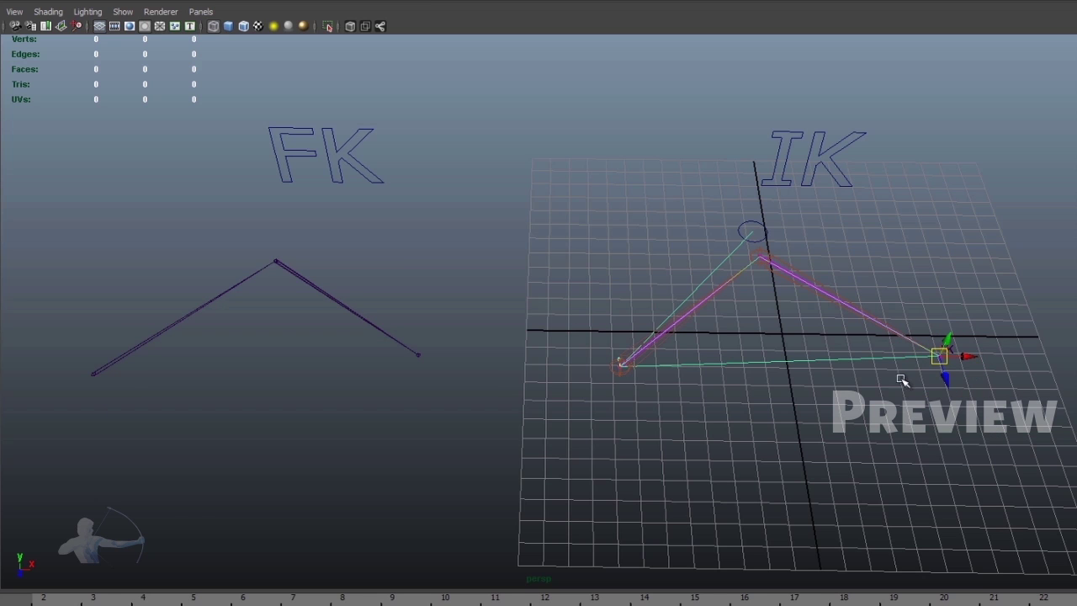
left_click_drag(942, 354, 964, 348)
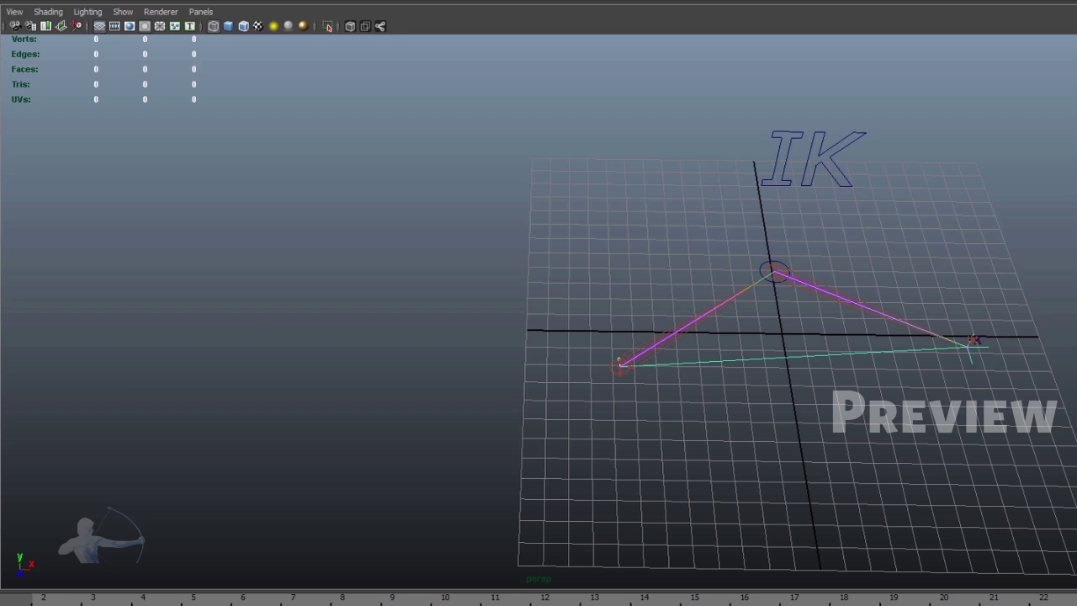
key("w")
left_click_drag(966, 350, 970, 352)
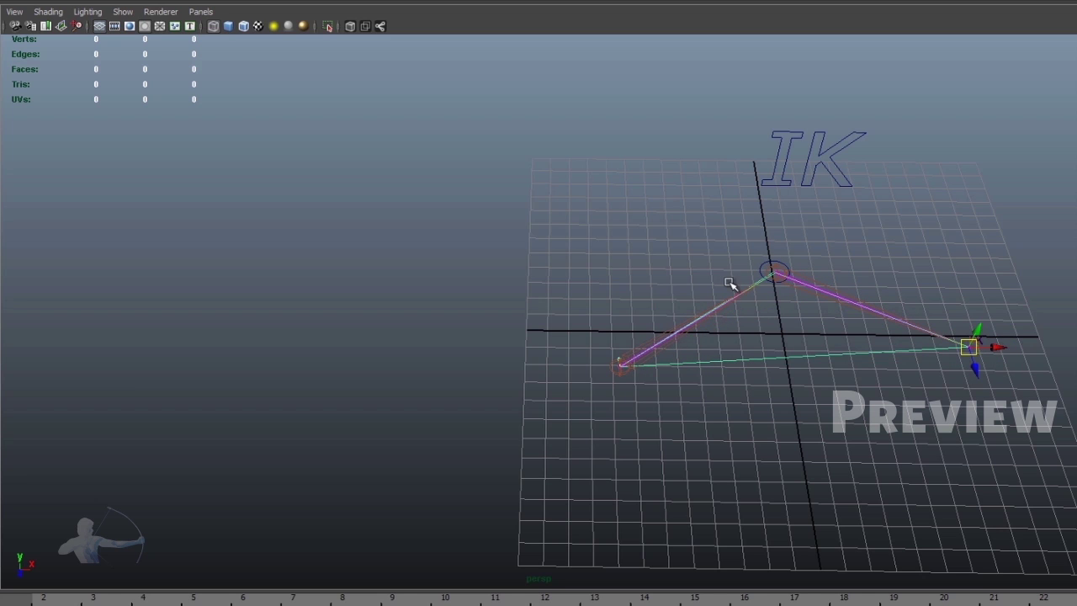
- Rotate the IK chain's middle joint and root joint slightly
left_click(816, 289)
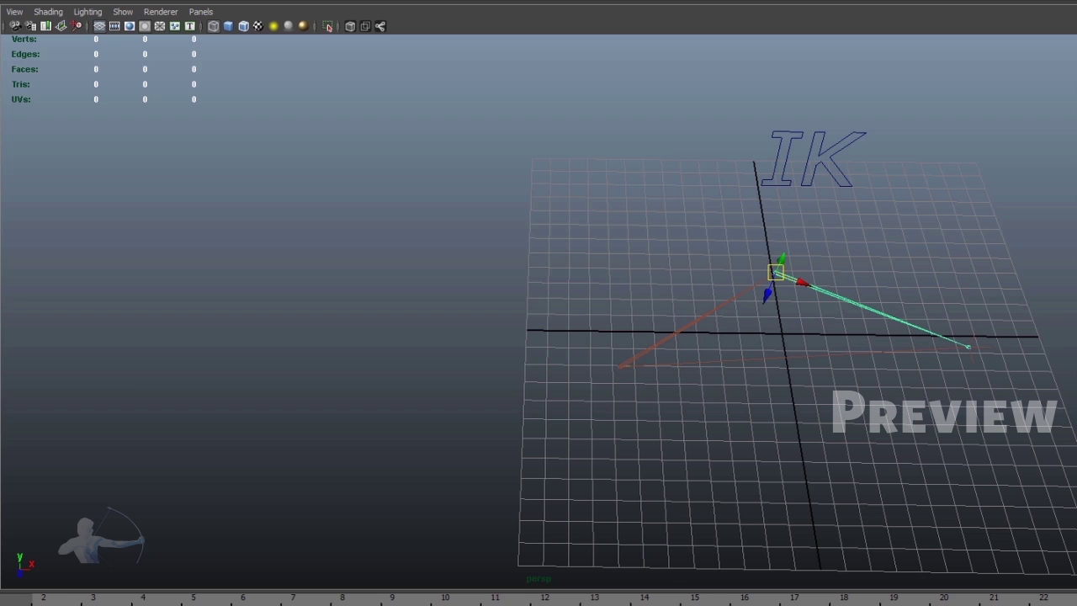
key("e")
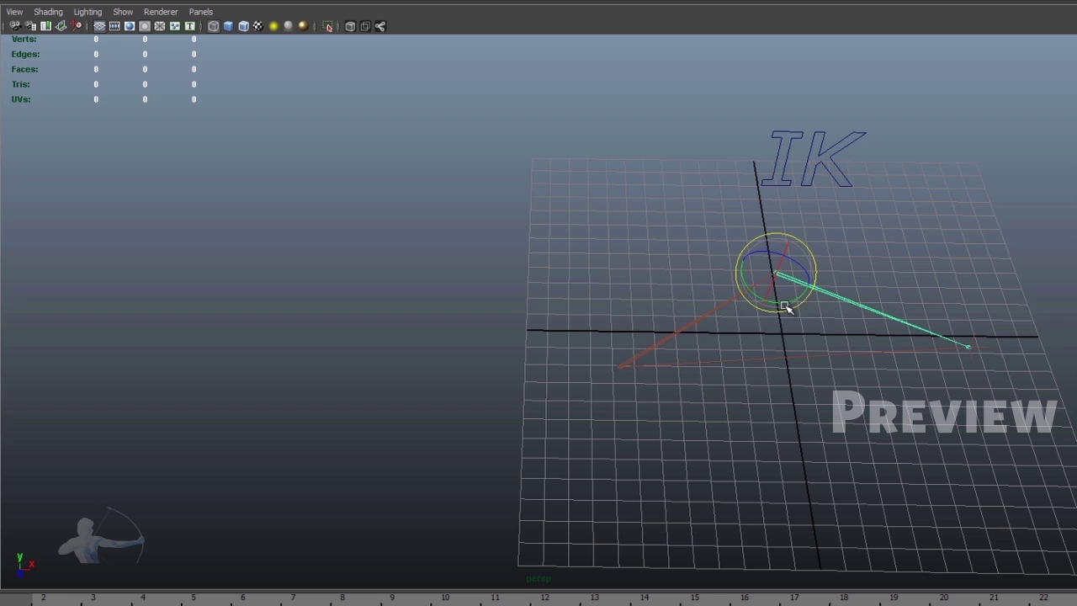
mouse_move(781, 303)
left_mouse_down()
mouse_move(769, 301)
mouse_move(783, 297)
left_mouse_up()
left_click(707, 328)
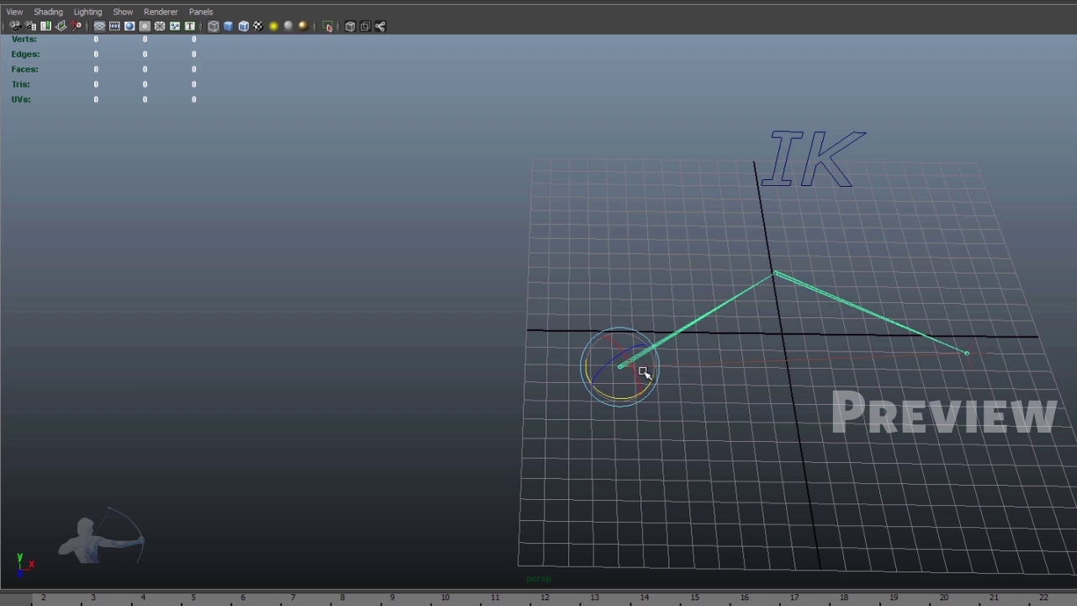
mouse_move(620, 396)
left_mouse_down()
mouse_move(642, 396)
mouse_move(623, 395)
left_mouse_up()
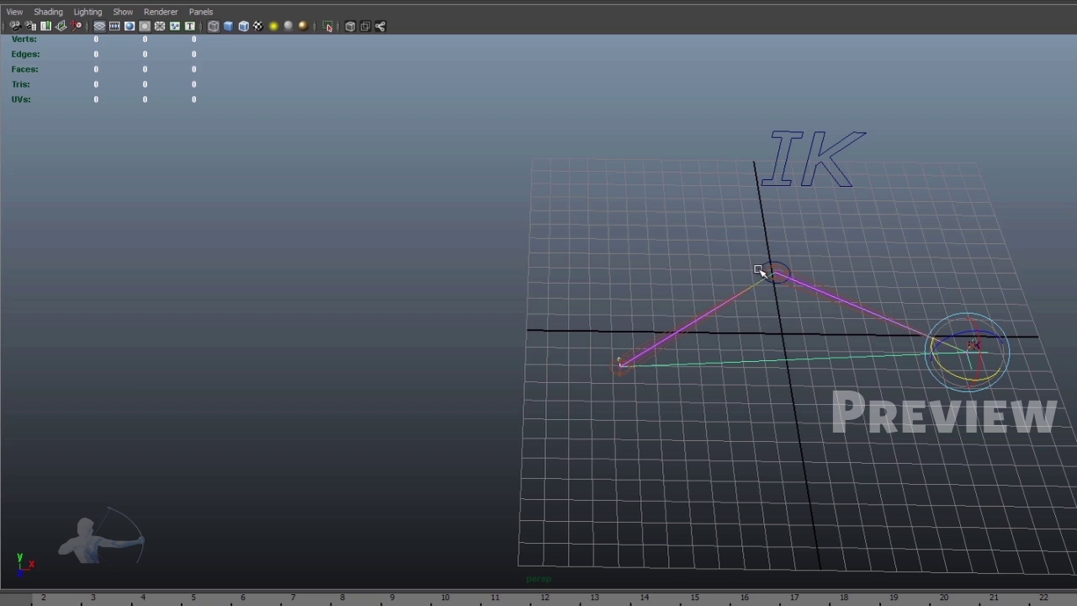
- Move the pole vector control circle a short distance along the Y axis
left_click(762, 272)
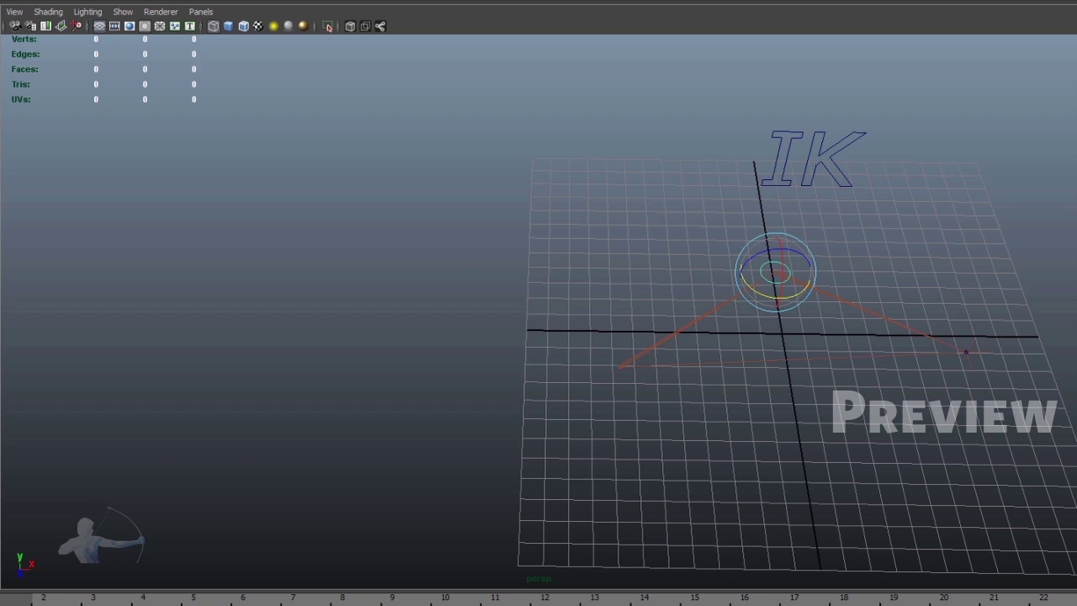
key("w")
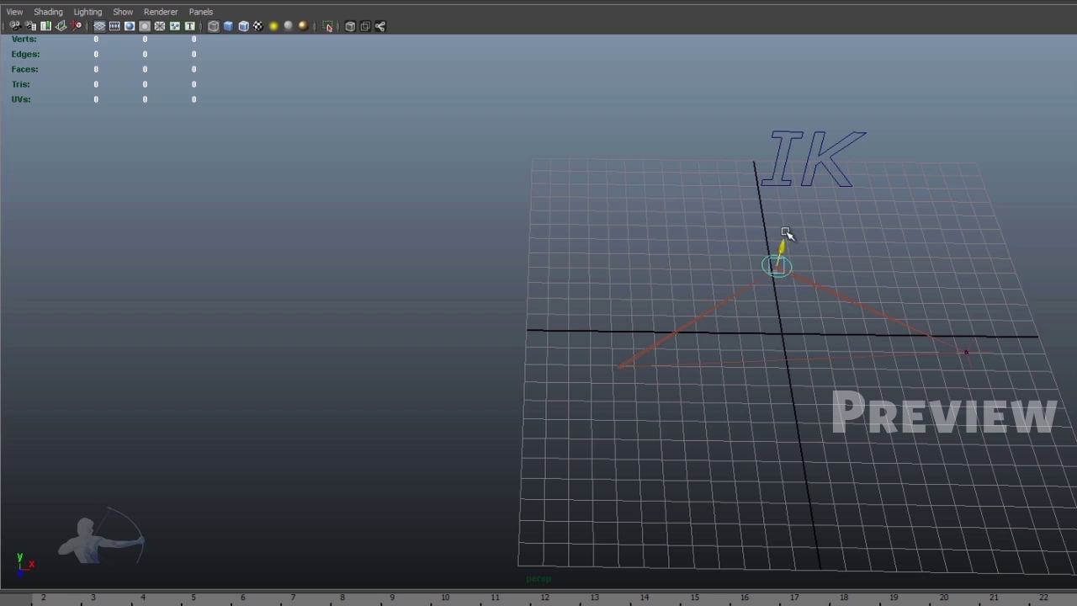
left_click_drag(785, 231, 777, 271)
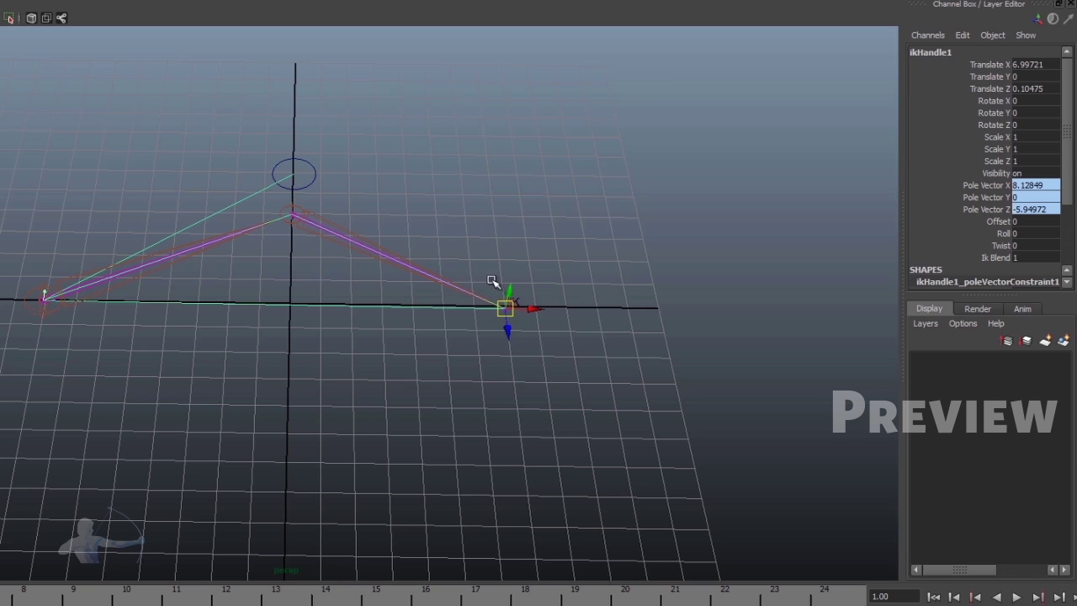
- Move the IK handle to about X 6.99, Y 0.11, Z -0.03 and the pole vector circle to about X 0.04, Y -0.13, Z -5.76
mouse_move(510, 307)
left_mouse_down()
mouse_move(481, 319)
mouse_move(505, 307)
left_mouse_up()
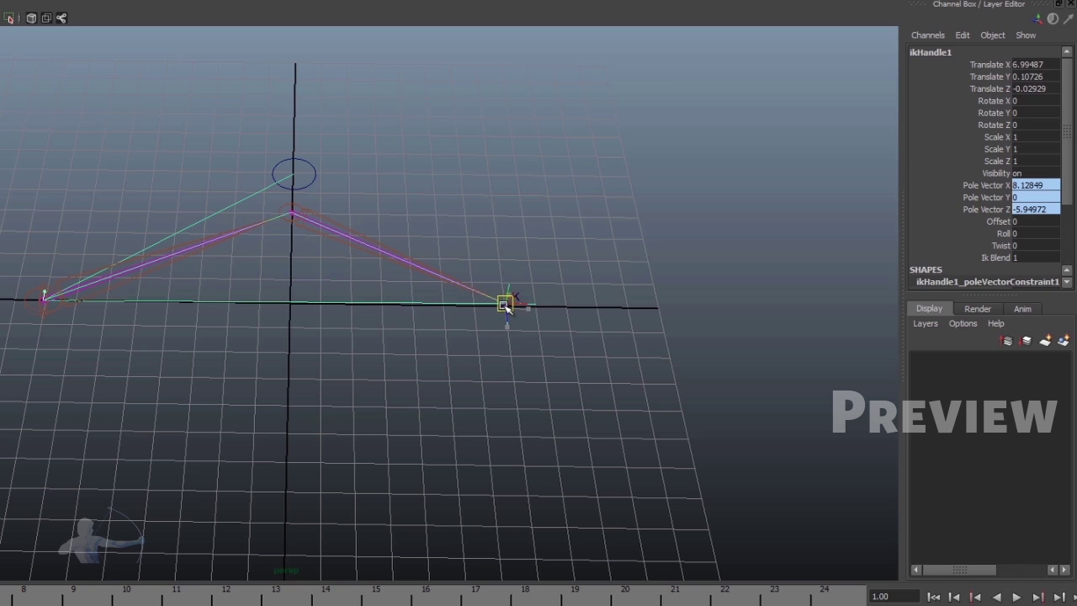
left_click(309, 172)
left_click(312, 177)
mouse_move(291, 168)
left_mouse_down()
mouse_move(291, 106)
mouse_move(283, 196)
mouse_move(294, 156)
mouse_move(294, 180)
left_mouse_up()
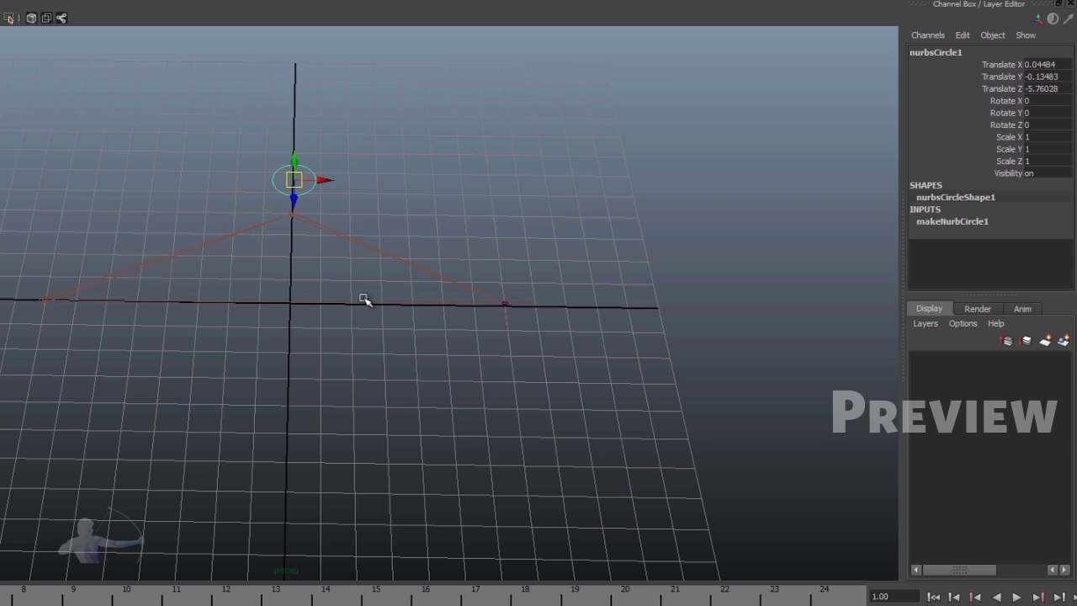
- Set the Ik Blend of the IK handle at the end of the chain to 0
left_click_drag(499, 259, 560, 346)
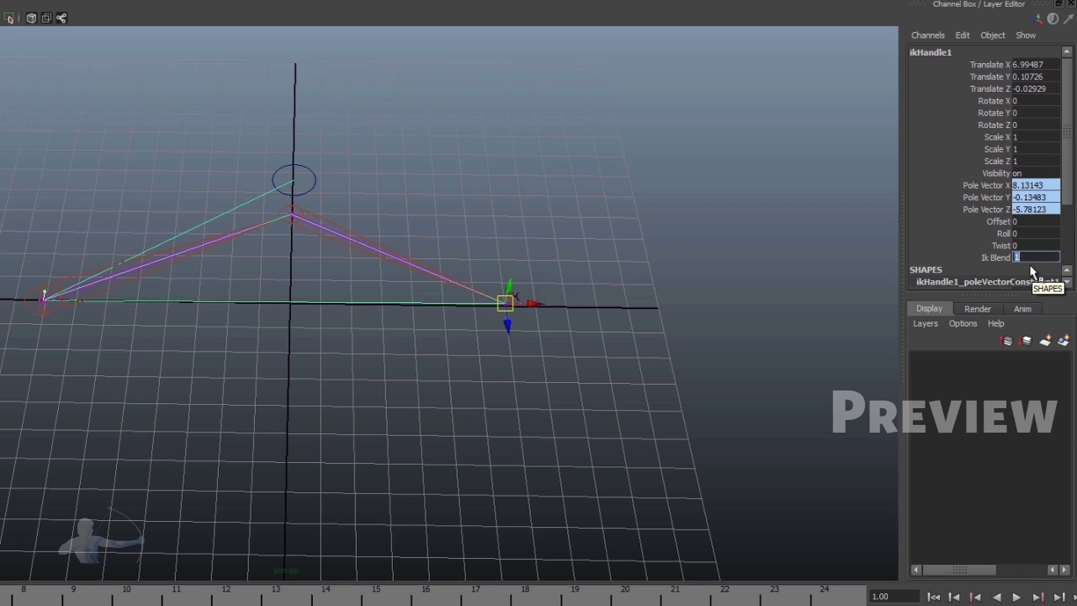
key("Return")
- Rotate the middle joint to bend the chain further, and rotate the root joint to about 12.2 degrees in Z
left_click(229, 236)
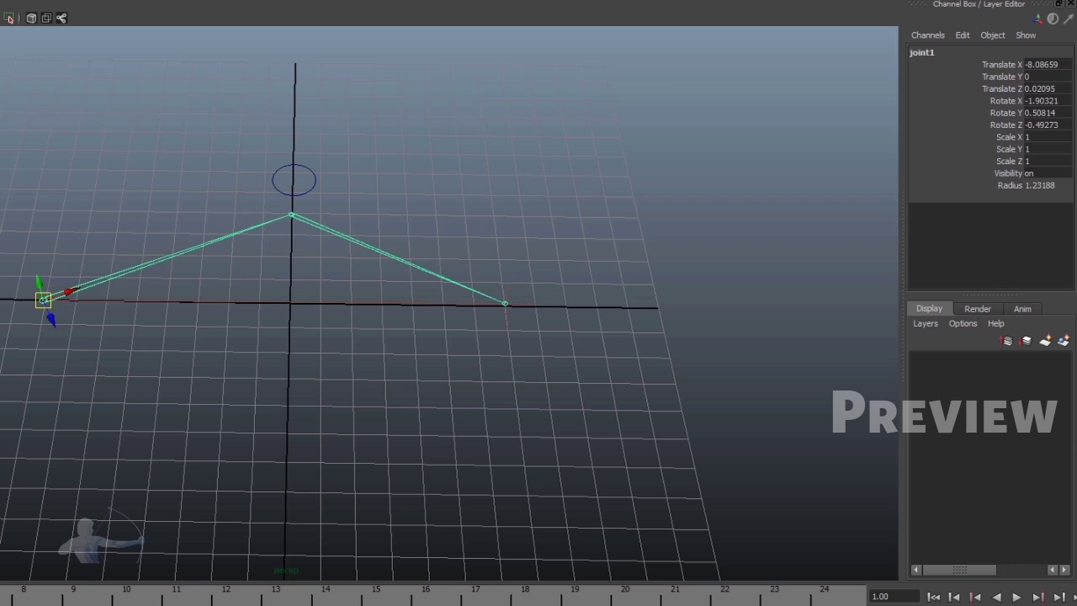
left_click(320, 229)
key("e")
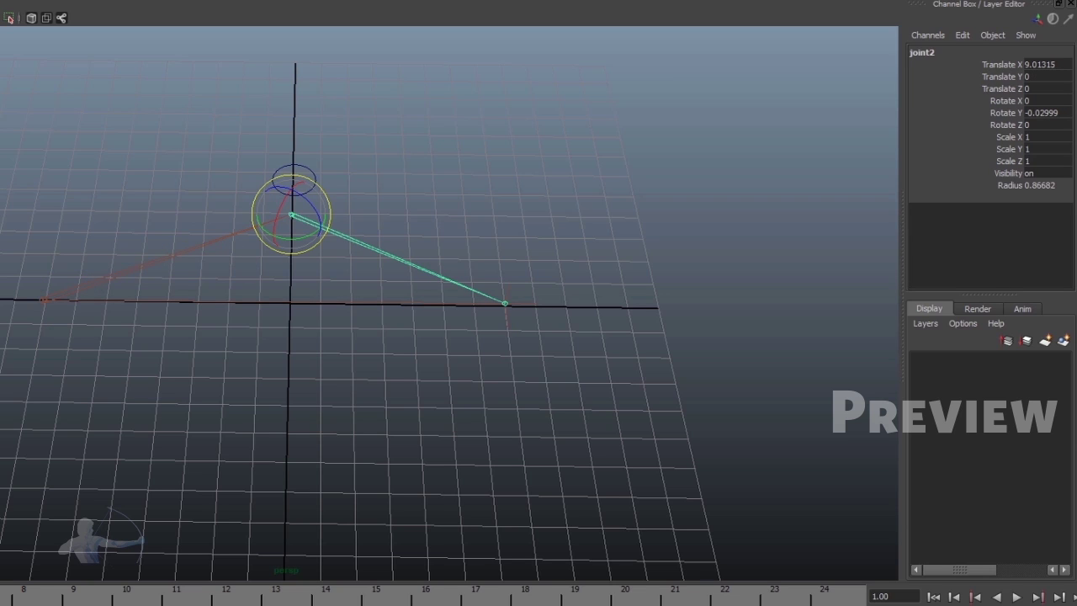
left_click_drag(294, 233, 294, 242)
left_click(132, 267)
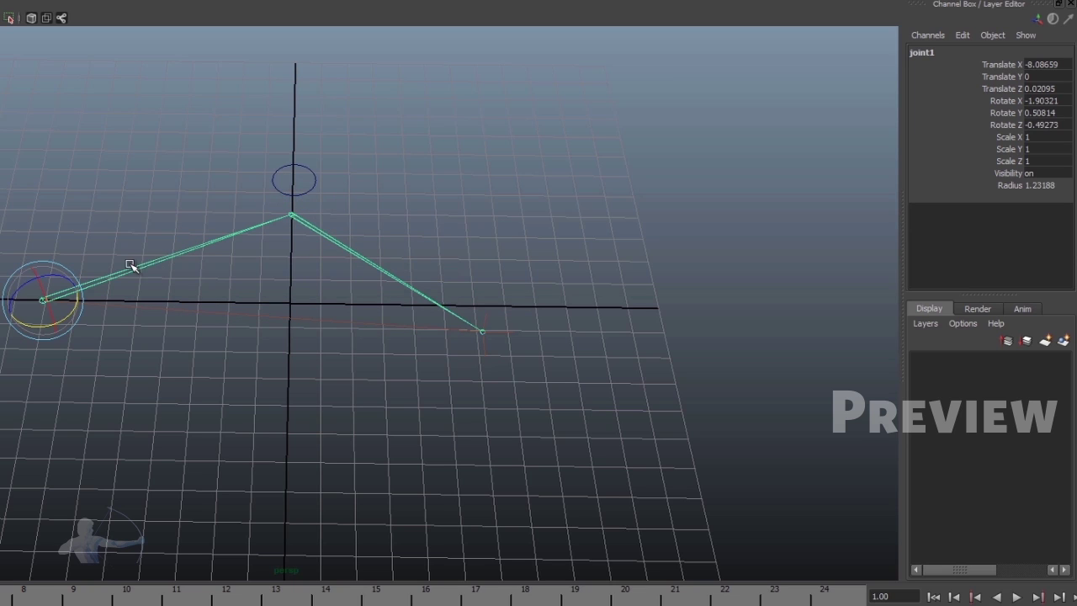
left_click_drag(33, 283, 31, 291)
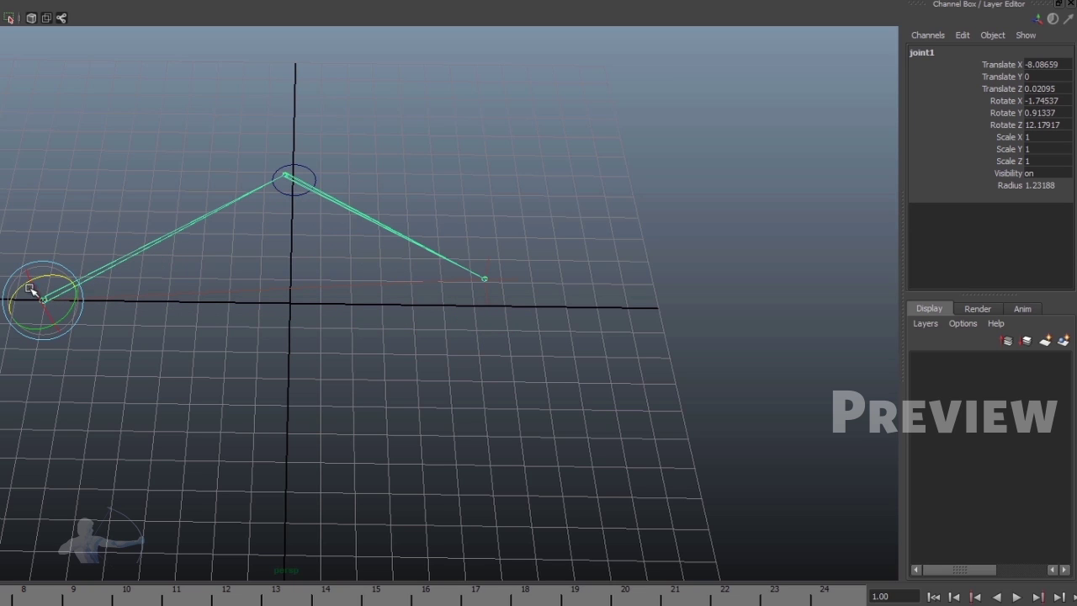
- Set the IK handle's Ik Blend to 1
left_click(507, 301)
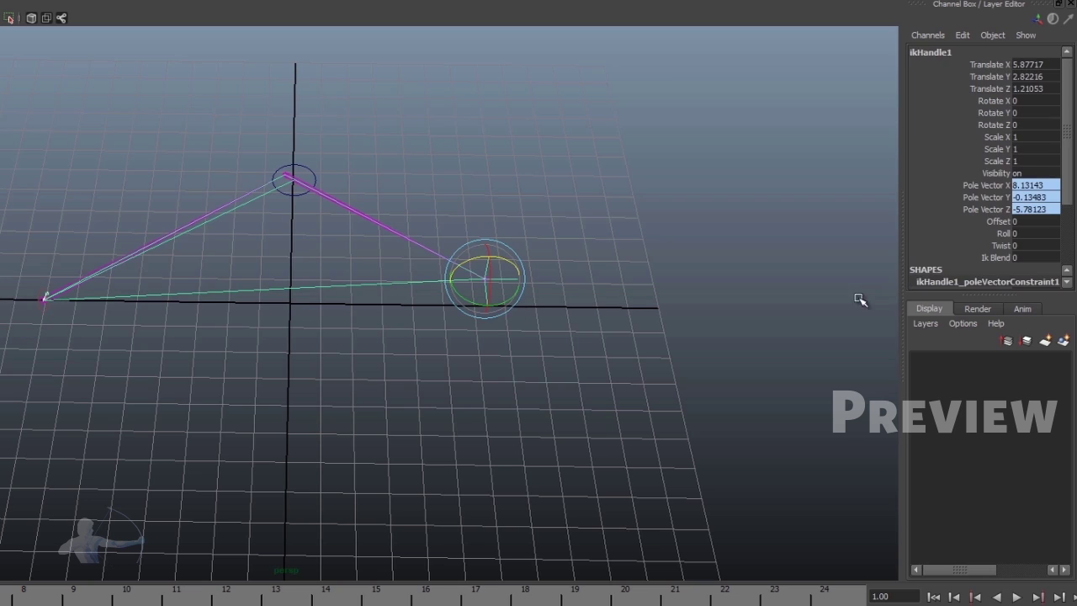
type("1")
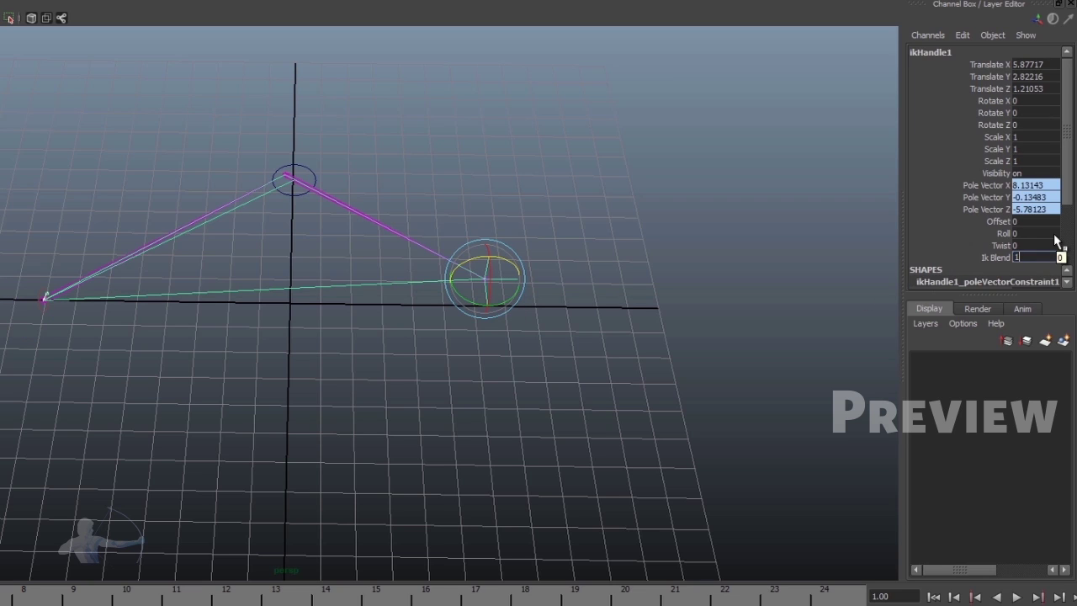
key("Return")
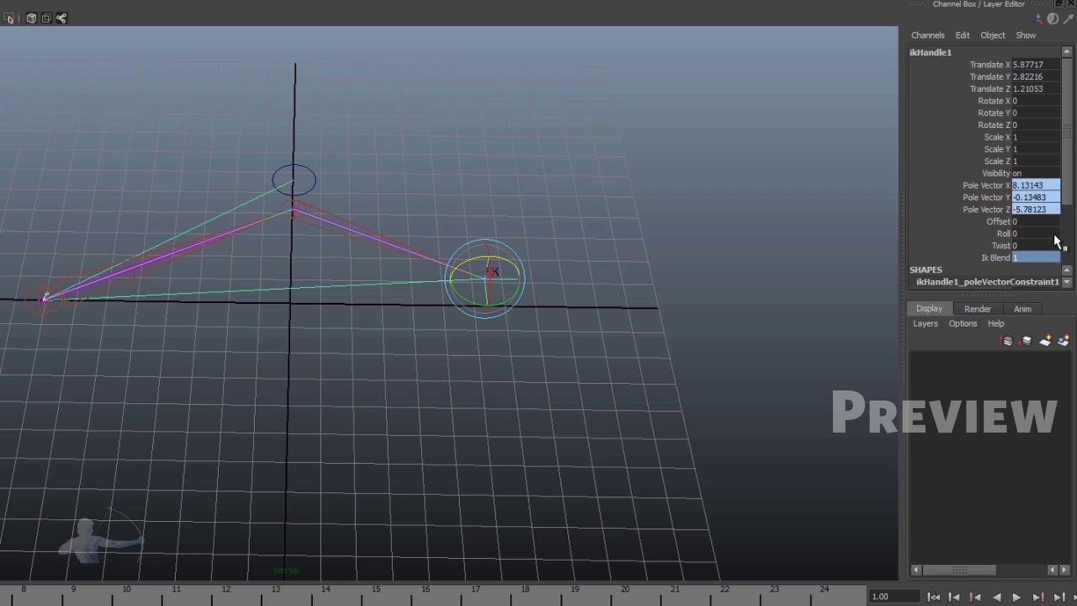
- Move the pole vector control circle farther from the middle joint, to about X -0.10, Y 0.44, Z -6.47
left_click(314, 178)
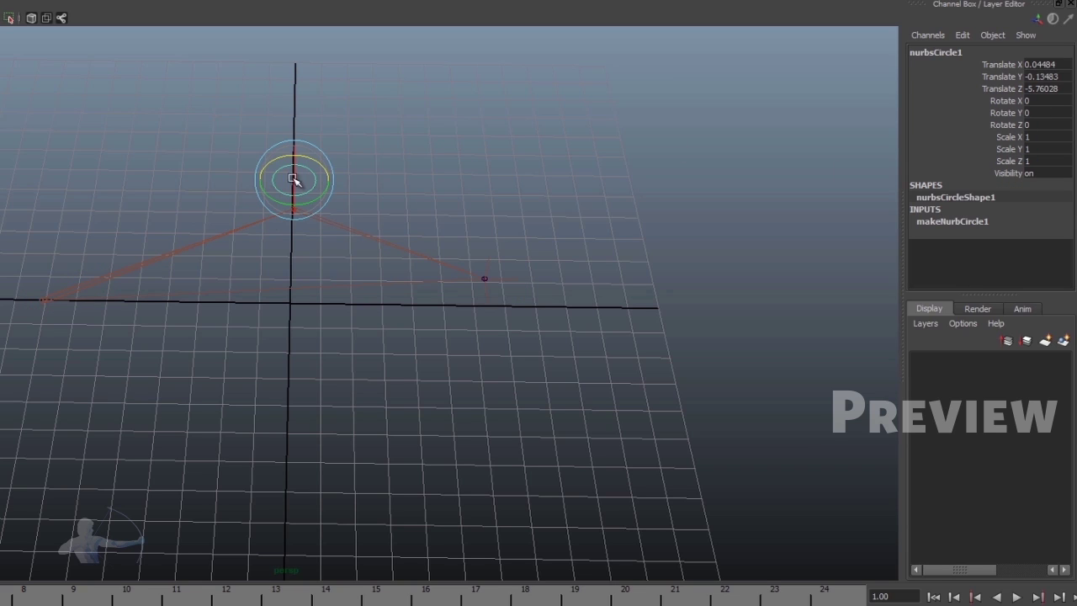
key("w")
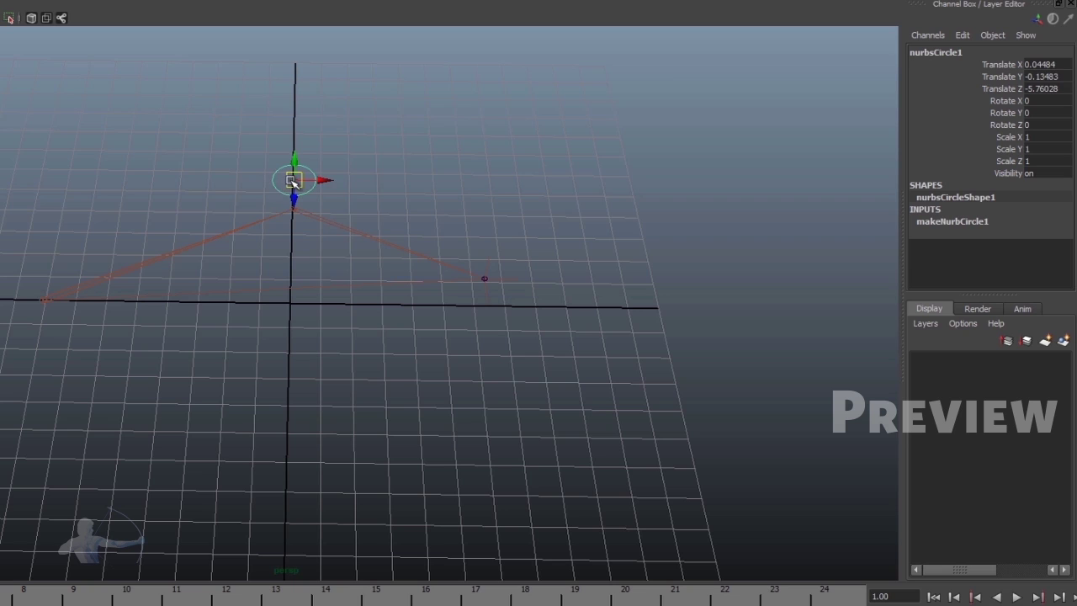
left_click_drag(292, 180, 291, 155)
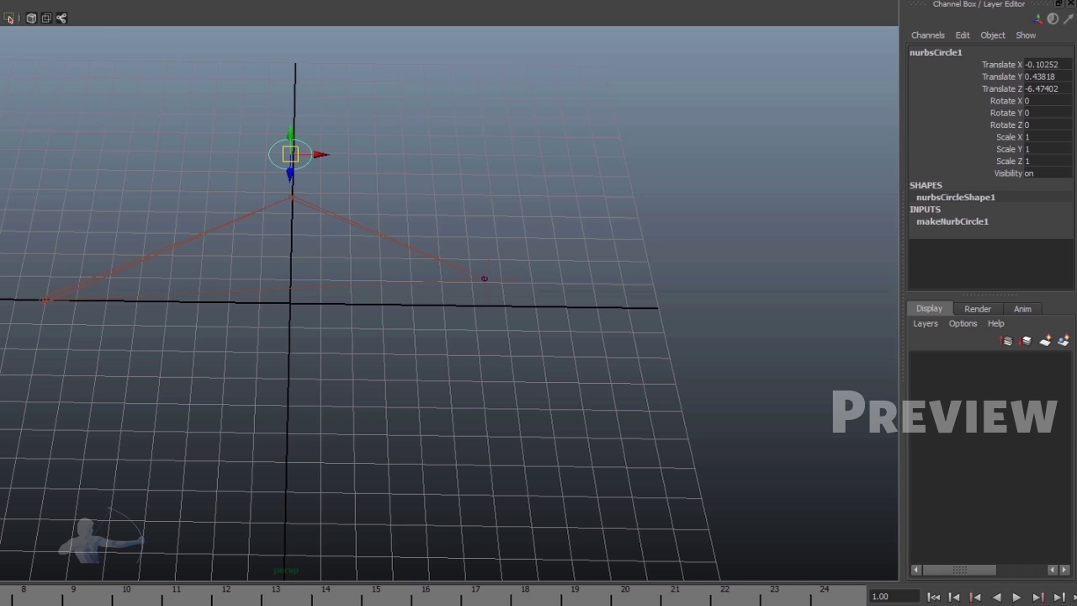
- Examine the rig's node network, inspecting the joint1, joint2, joint3, ikHandle1 and pole vector constraint nodes beside the chain
left_click_drag(2, 4, 106, 3)
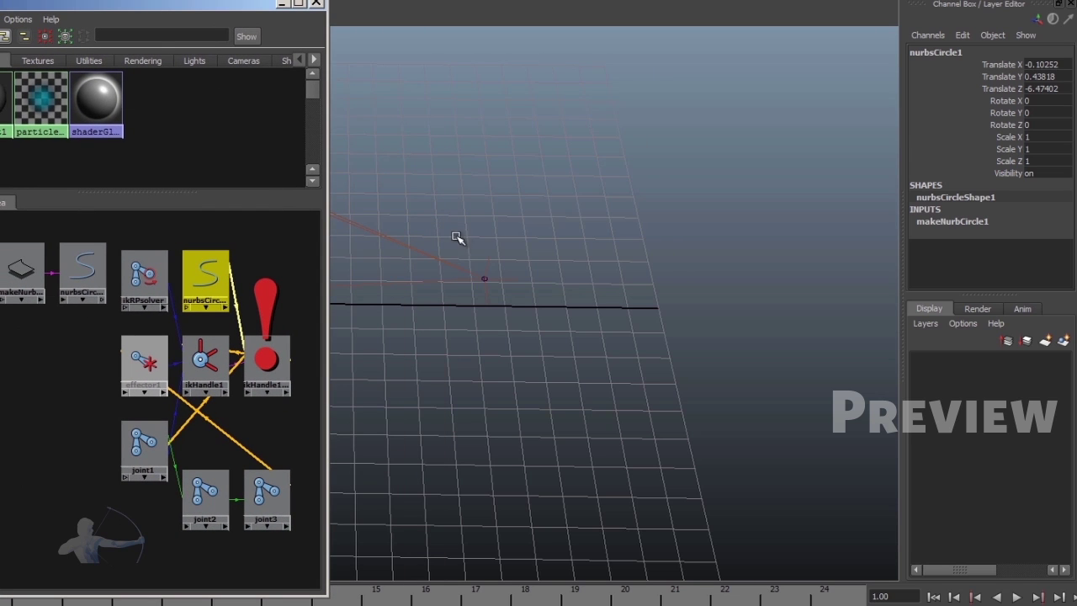
middle_click_drag(490, 257, 819, 296, "alt")
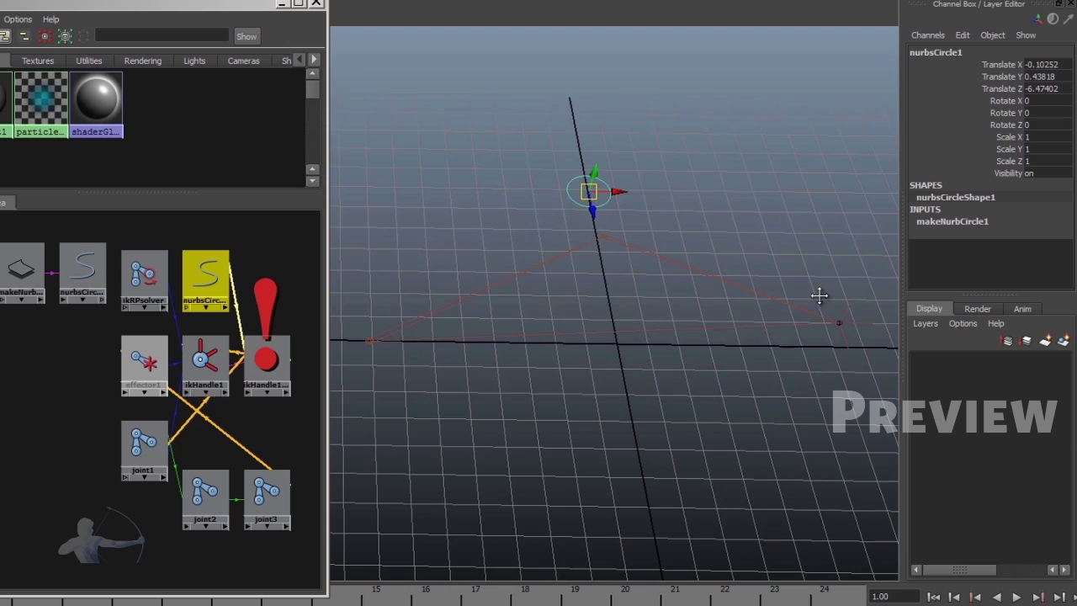
left_click(145, 446)
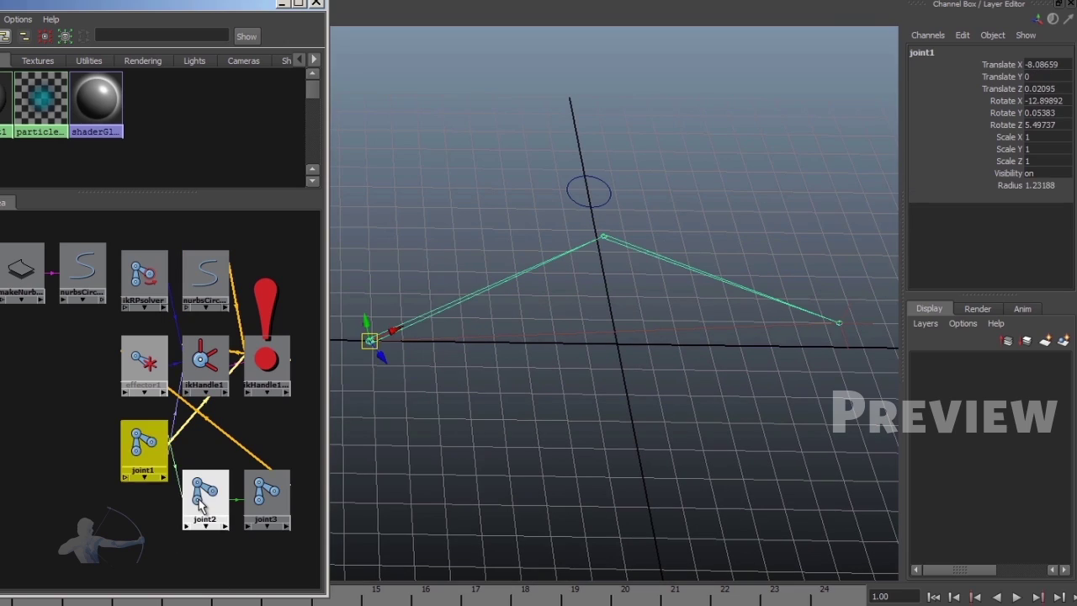
left_click(200, 503)
left_click(266, 497)
left_click(206, 366)
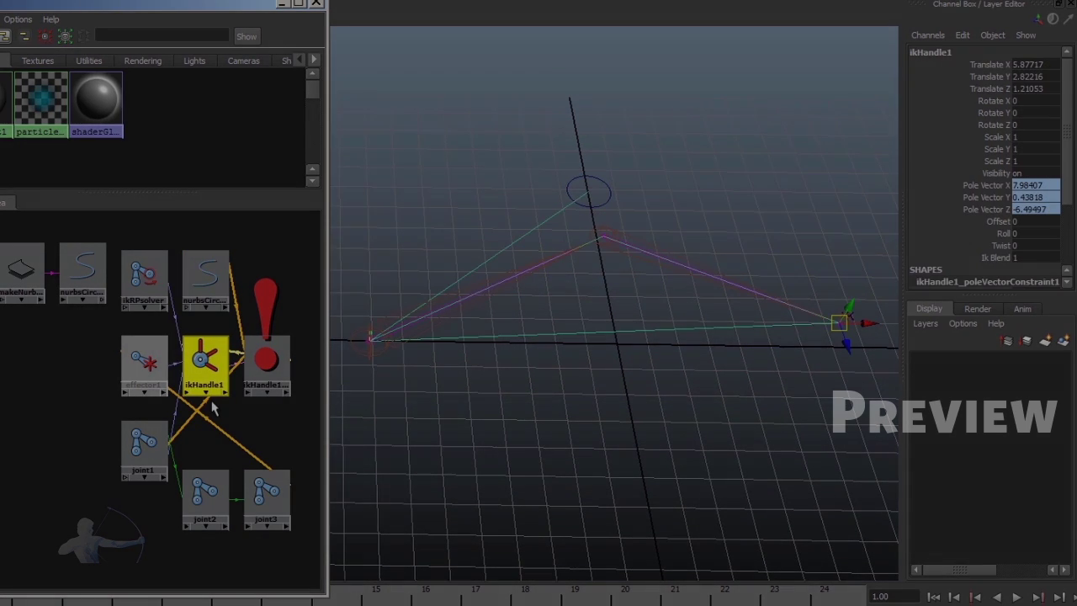
left_click(267, 360)
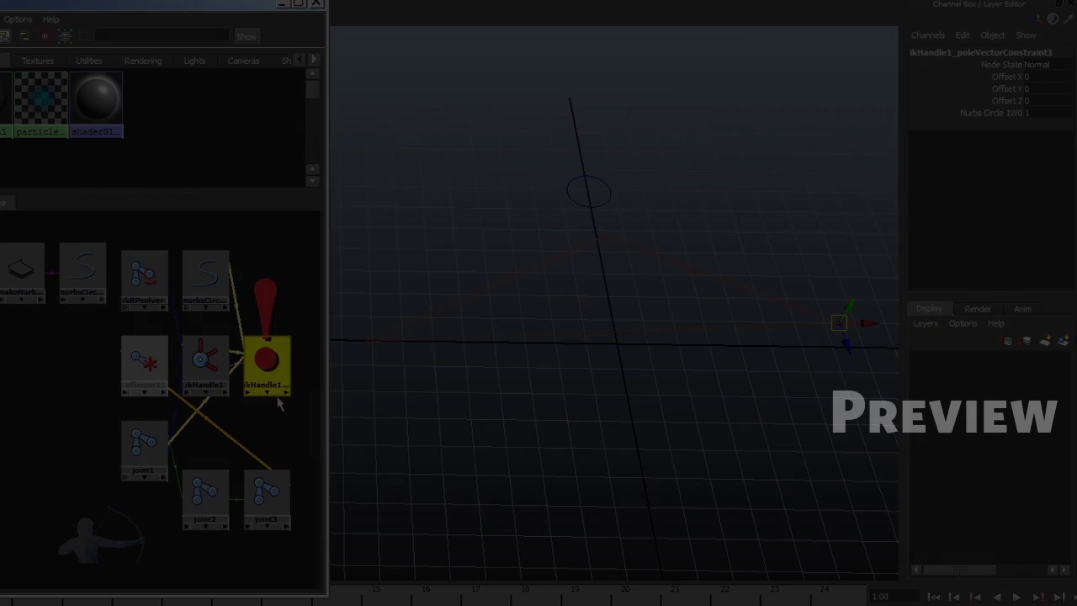